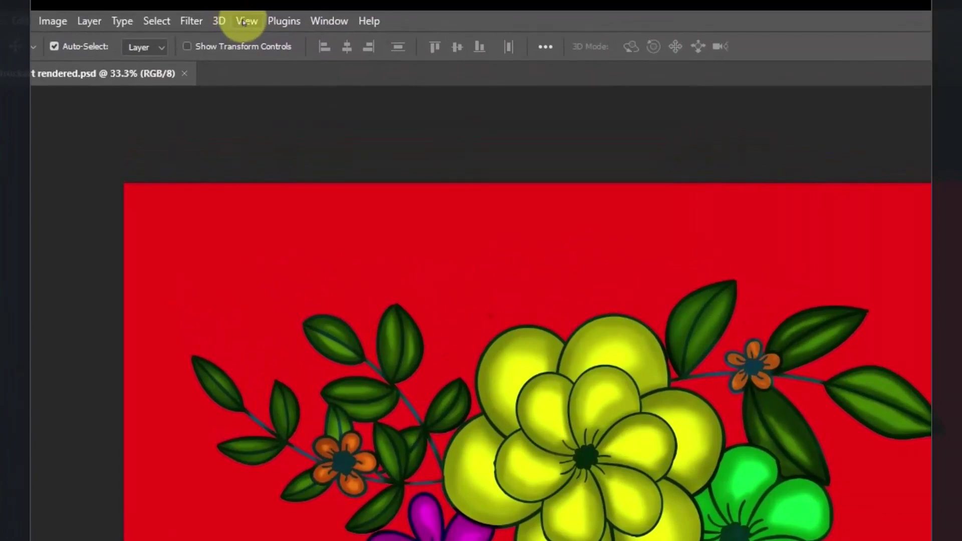
- Turn on Pattern Preview for the floral artwork and view how the tile repeats around the canvas
left_click(212, 7)
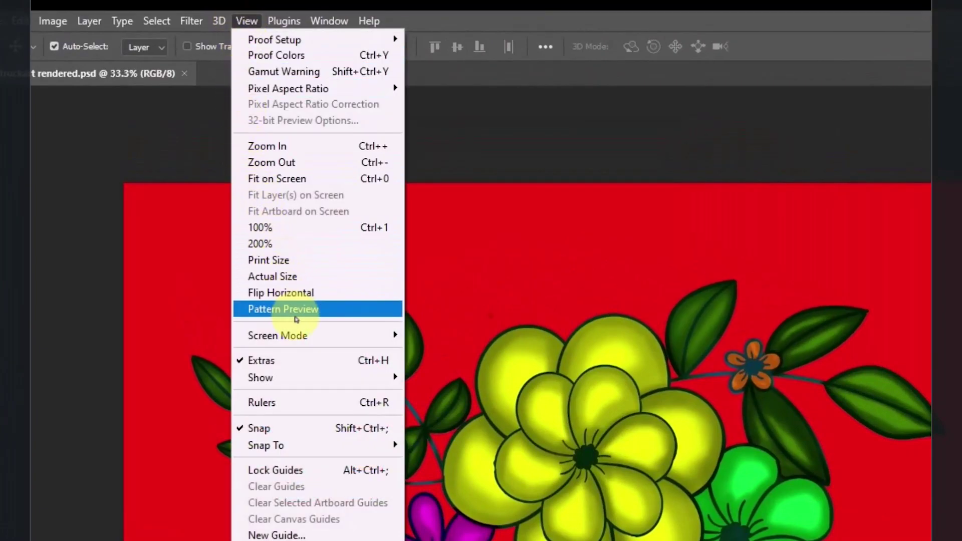
left_click(338, 313)
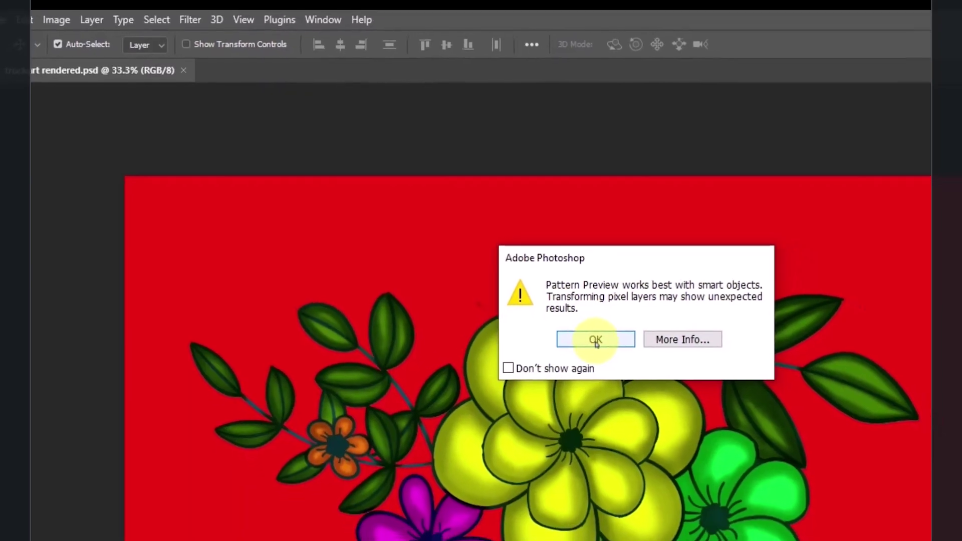
left_click(596, 341)
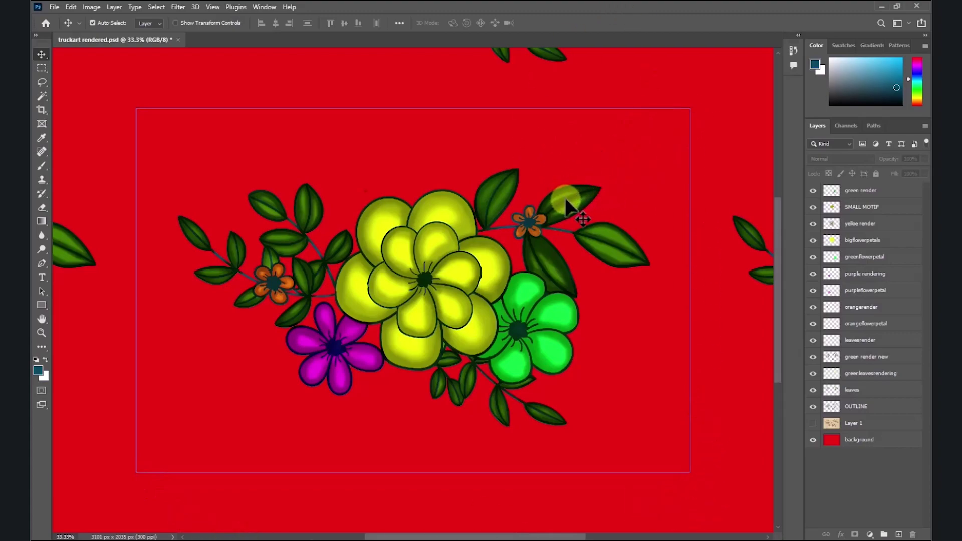
key("ctrl")
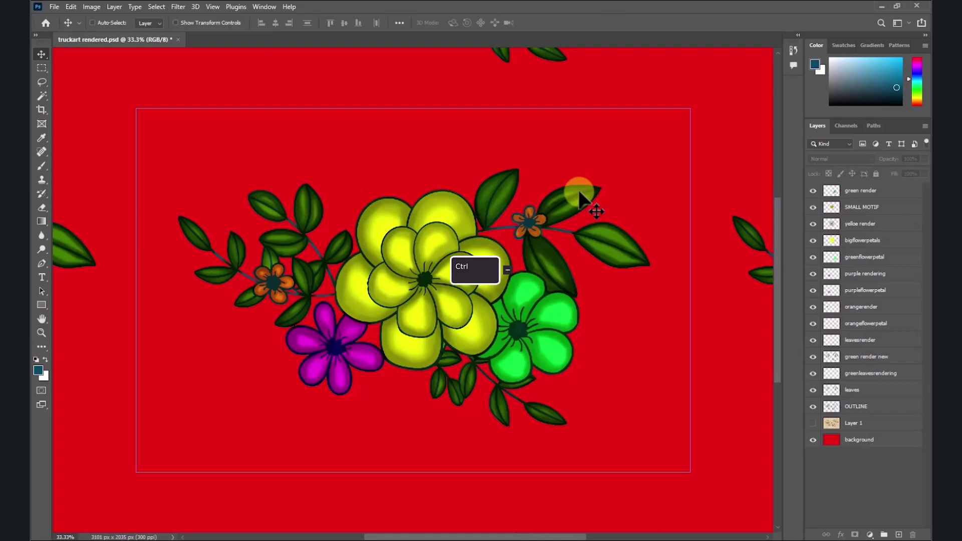
key("ctrl+minus")
key("ctrl+minus")
key("ctrl+minus")
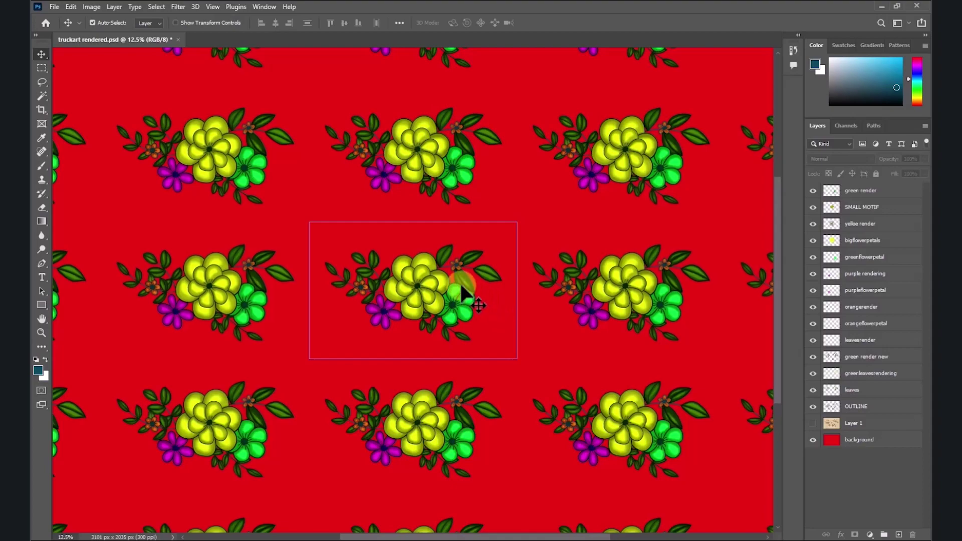
key("ctrl+plus")
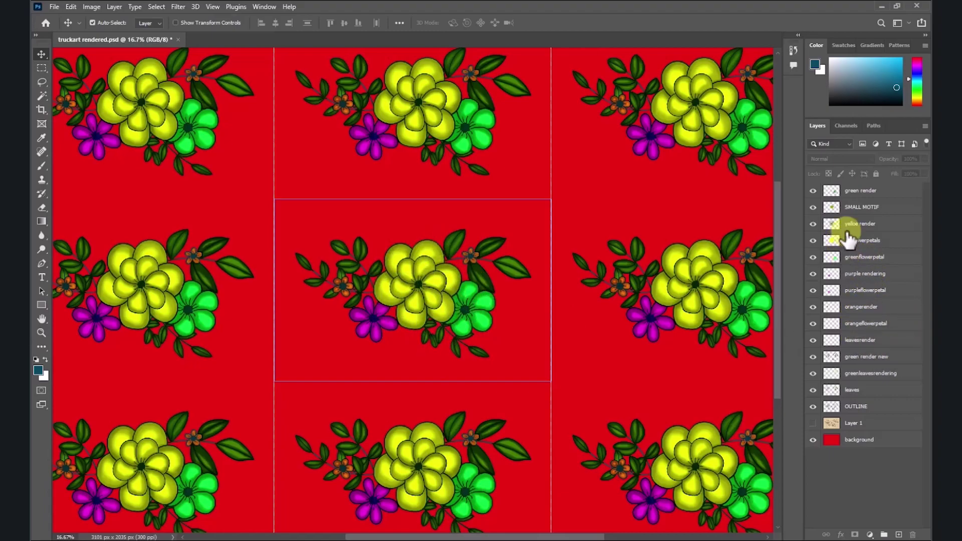
- Select the SMALL MOTIF layer and toggle its visibility to identify the motif, leaving it visible
left_click(835, 213)
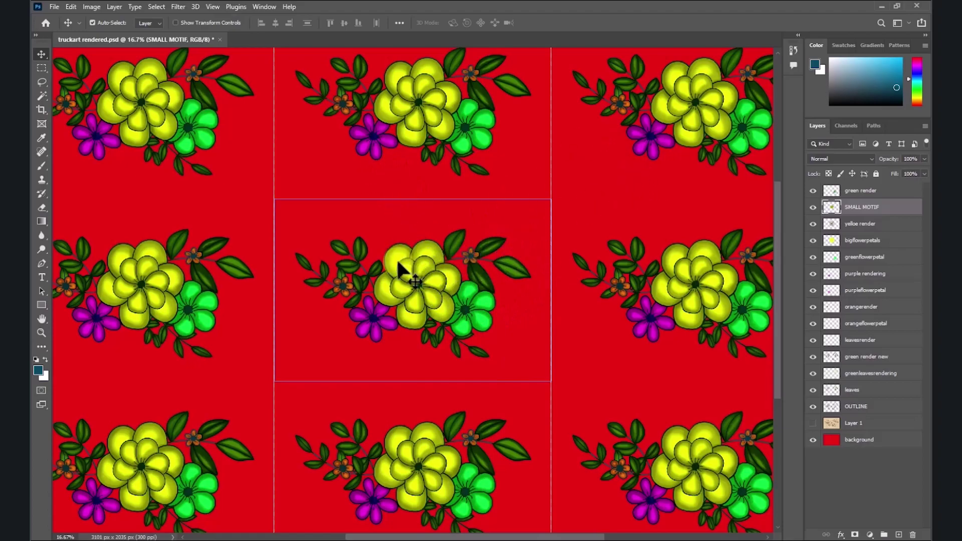
scroll(401, 271, "down", 1)
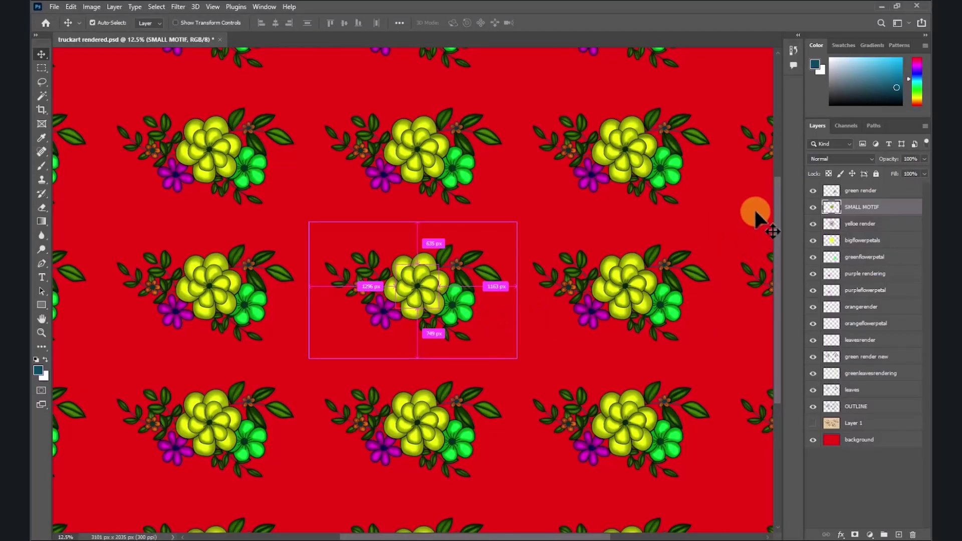
left_click(811, 207)
left_click(812, 207)
left_click(812, 207)
key("ctrl+t")
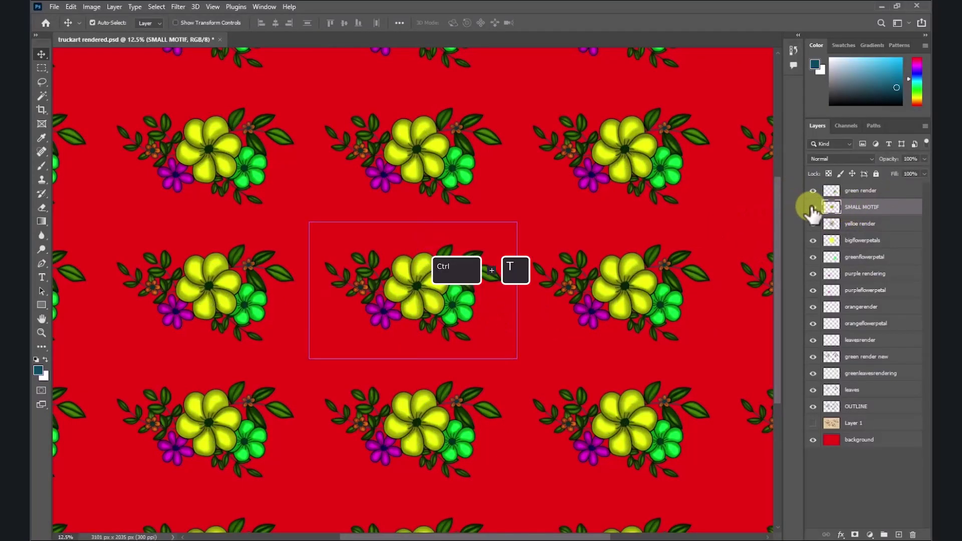
left_click(813, 207)
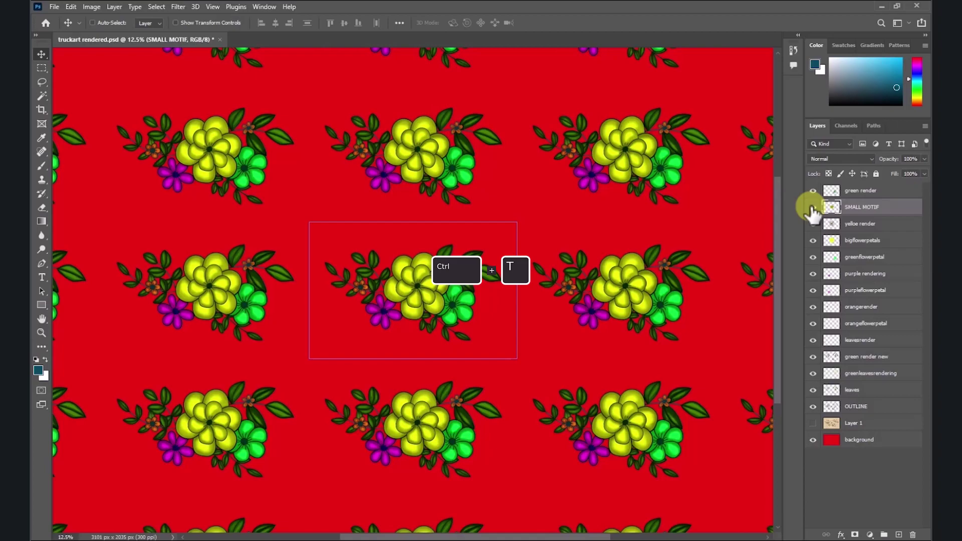
- Transform the small motif: centre it on the tile's upper-right corner, scale it to about 86% and rotate it about 41°
key("ctrl+t")
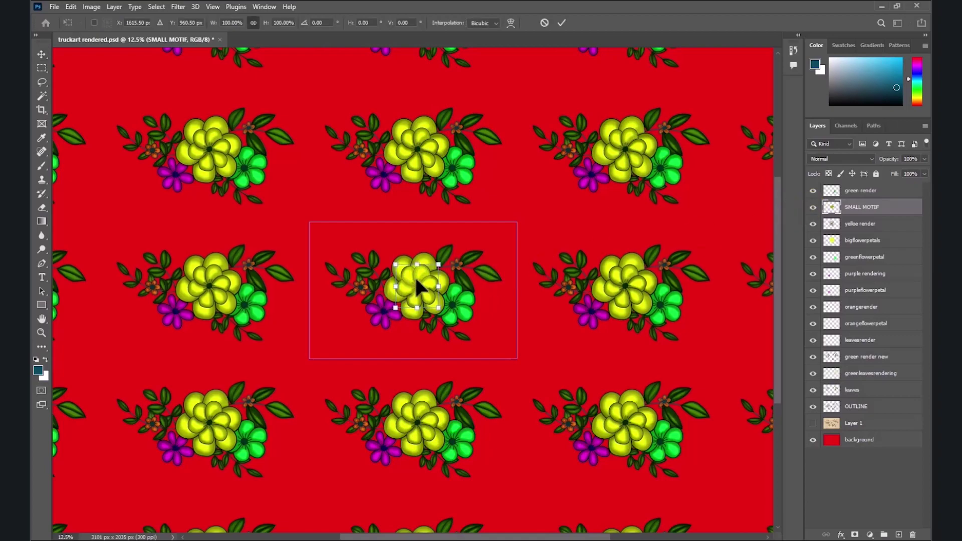
left_click_drag(418, 276, 516, 210)
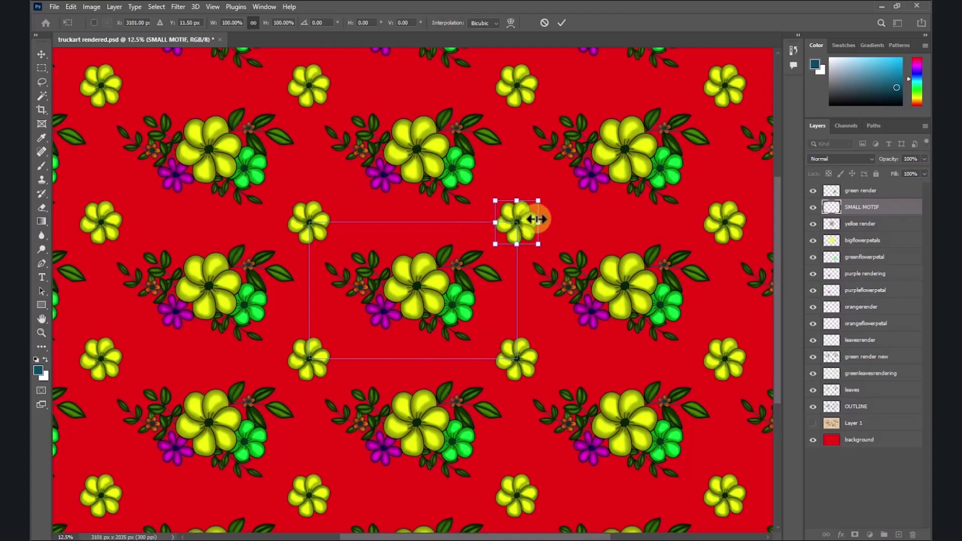
left_click_drag(538, 201, 560, 214)
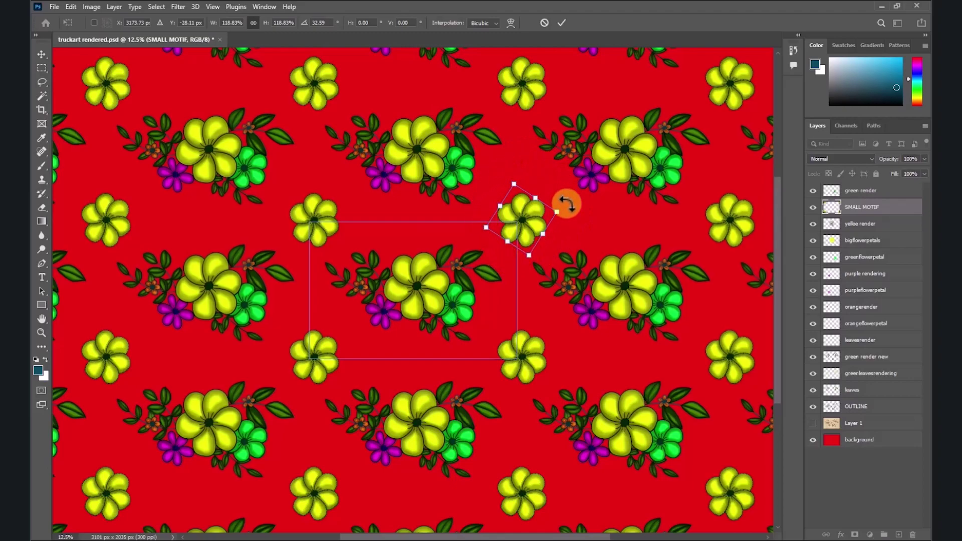
left_click_drag(533, 232, 549, 215)
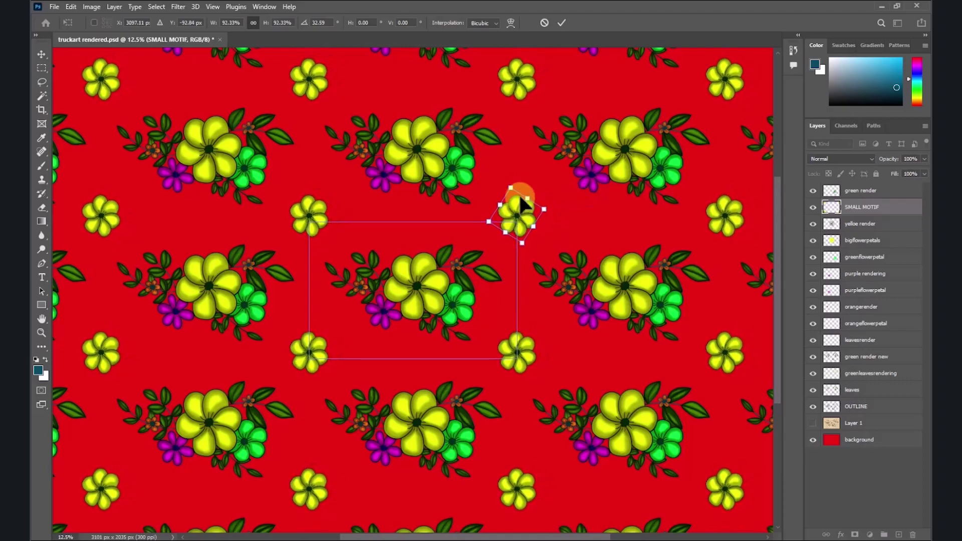
left_click_drag(510, 188, 514, 196)
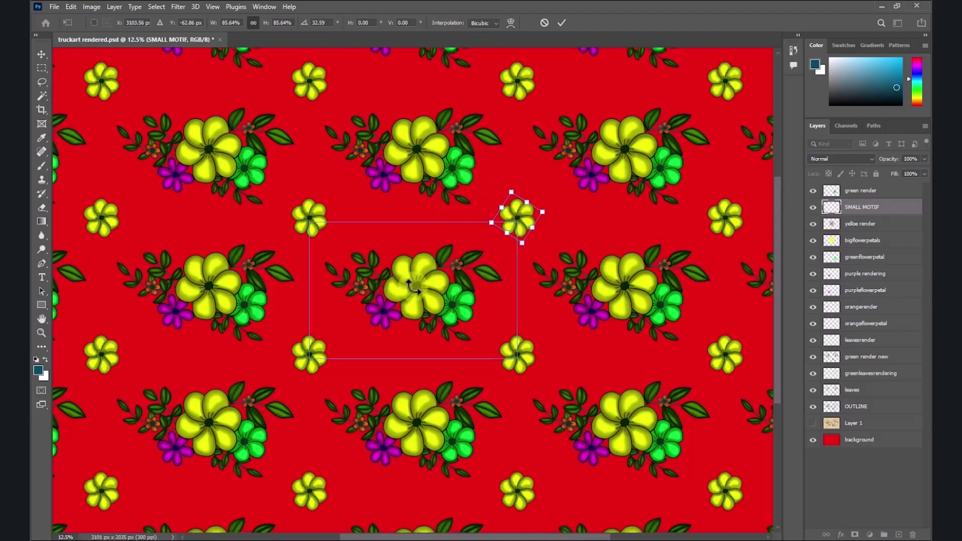
left_click_drag(529, 220, 552, 216)
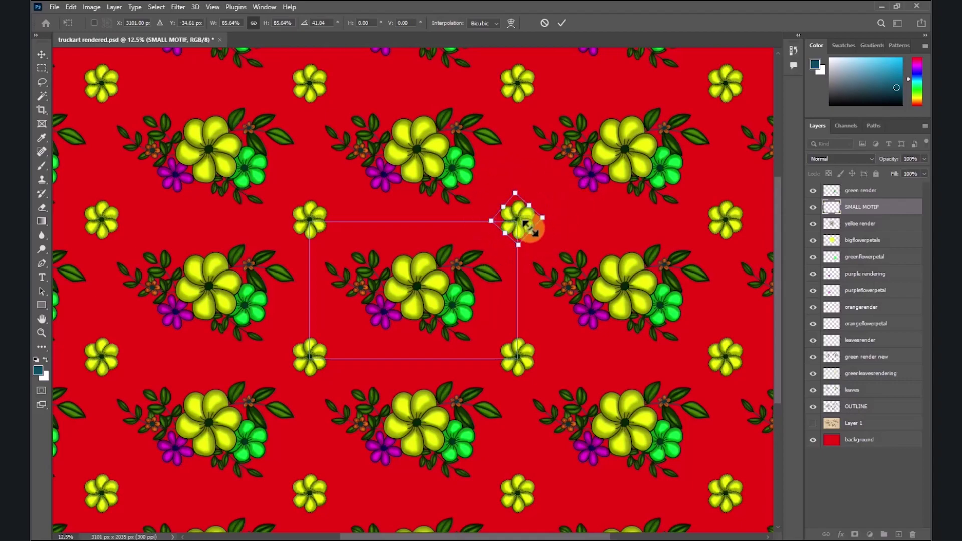
key("Return")
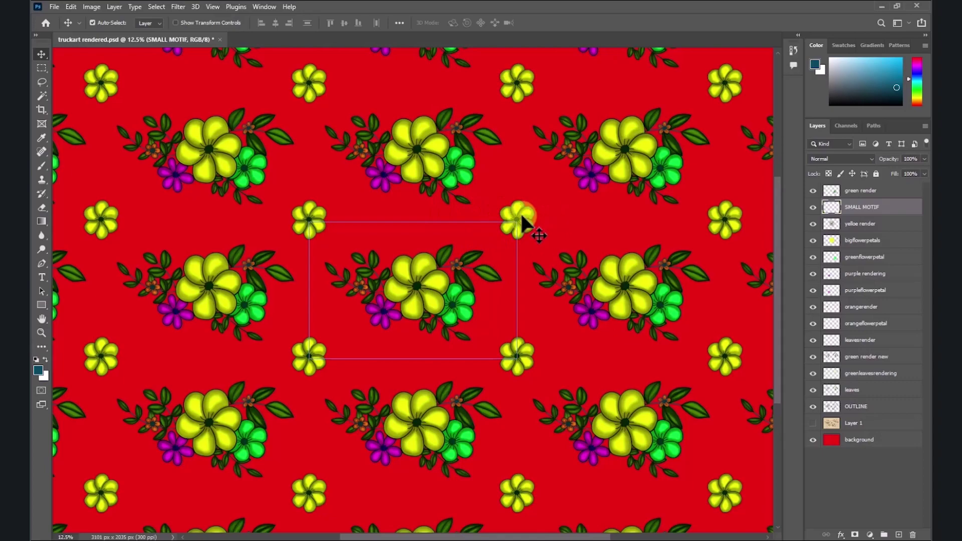
left_click_drag(563, 214, 565, 219)
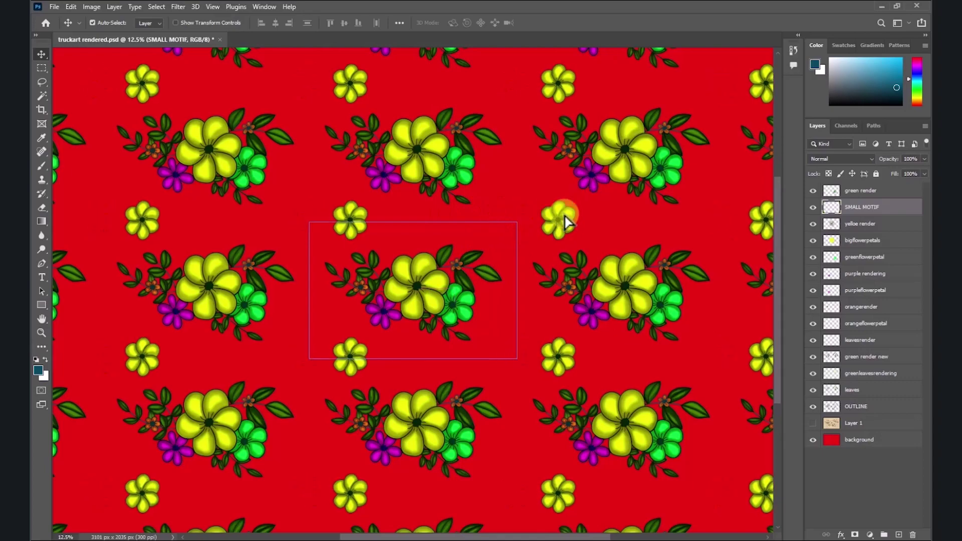
key("ctrl+z")
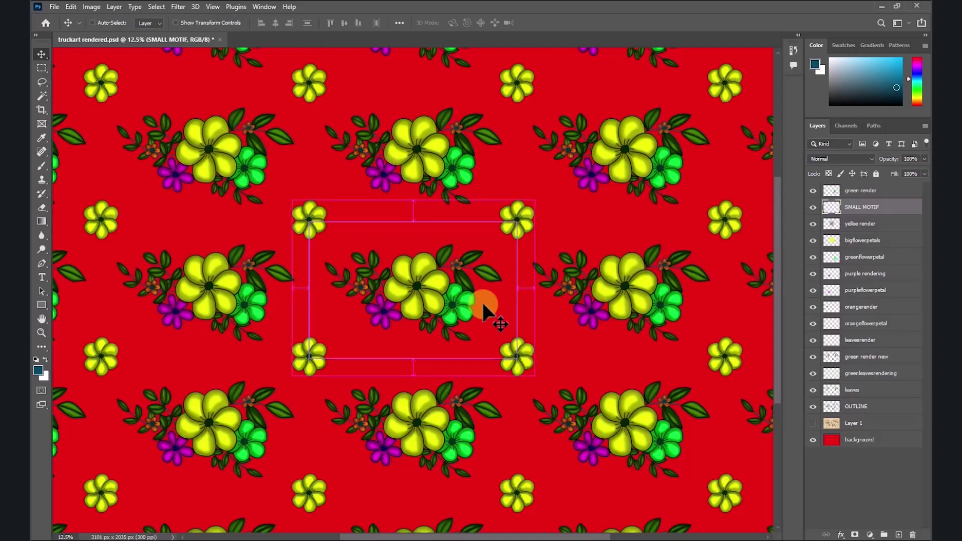
- Switch to the Brush tool and set the brush hardness to 100%
key("ctrl+plus")
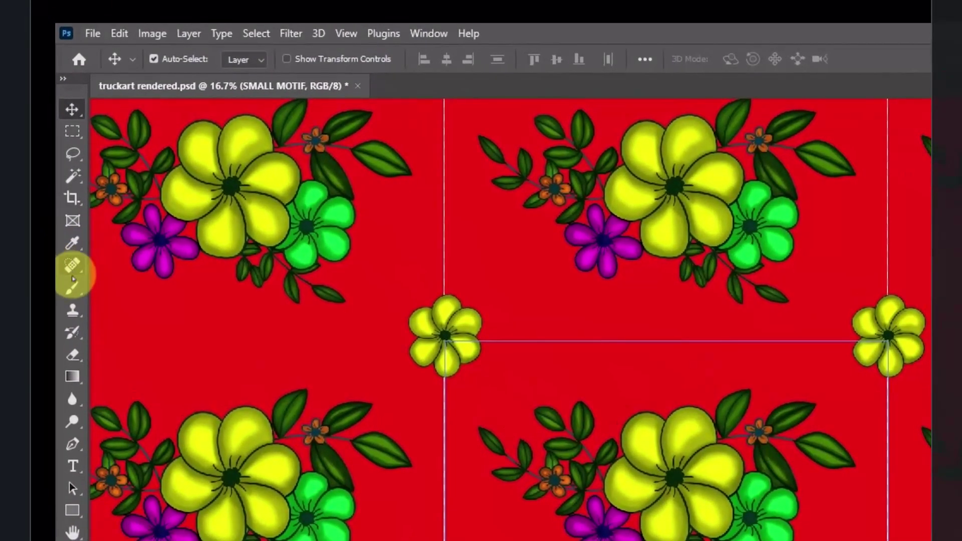
left_click(42, 165)
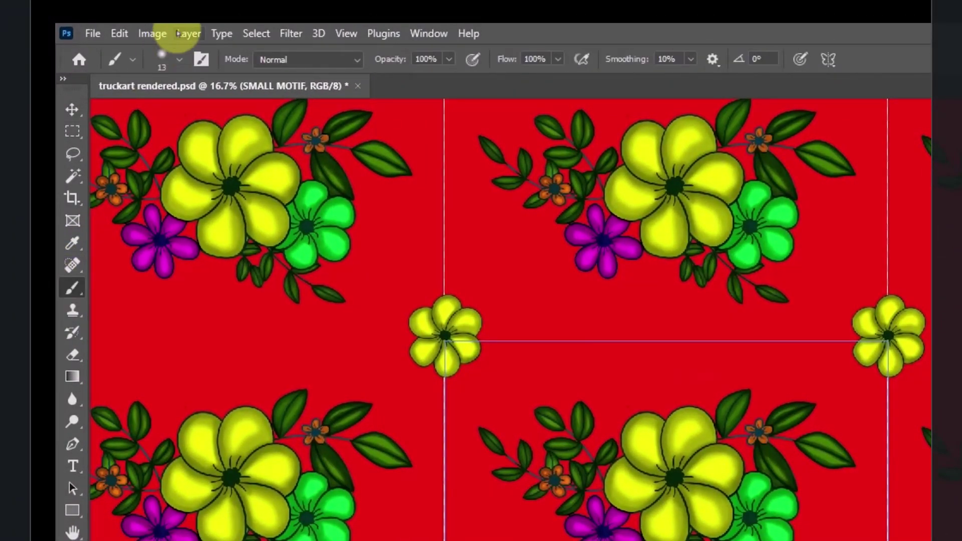
left_click(179, 59)
left_click_drag(152, 154, 259, 152)
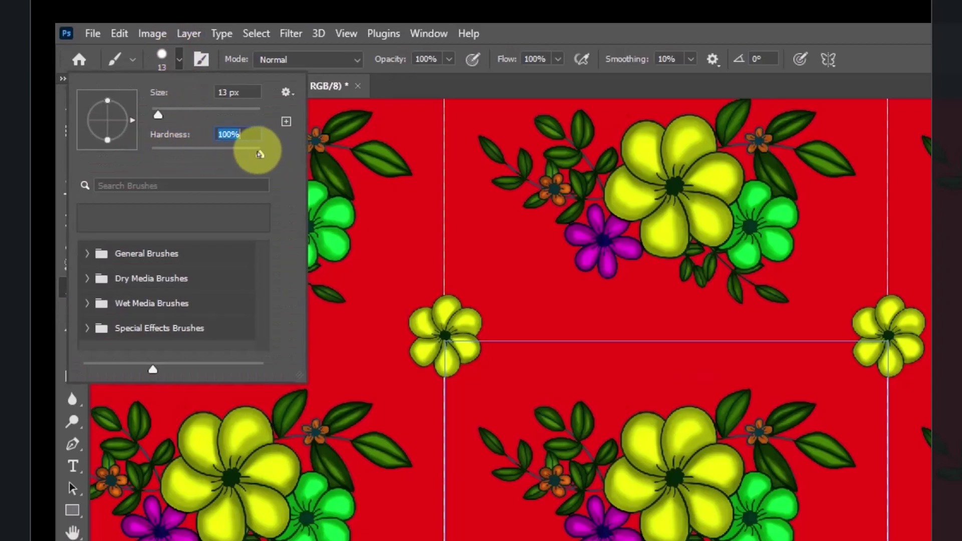
left_click(629, 29)
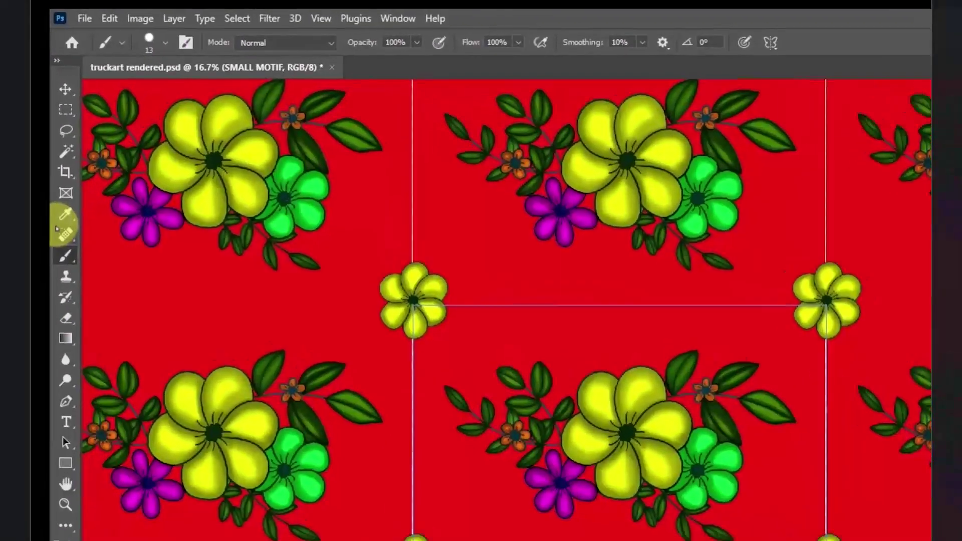
- Sample the bright green of the green flower's petal as the foreground colour and return to the Brush at 50 px
left_click(41, 138)
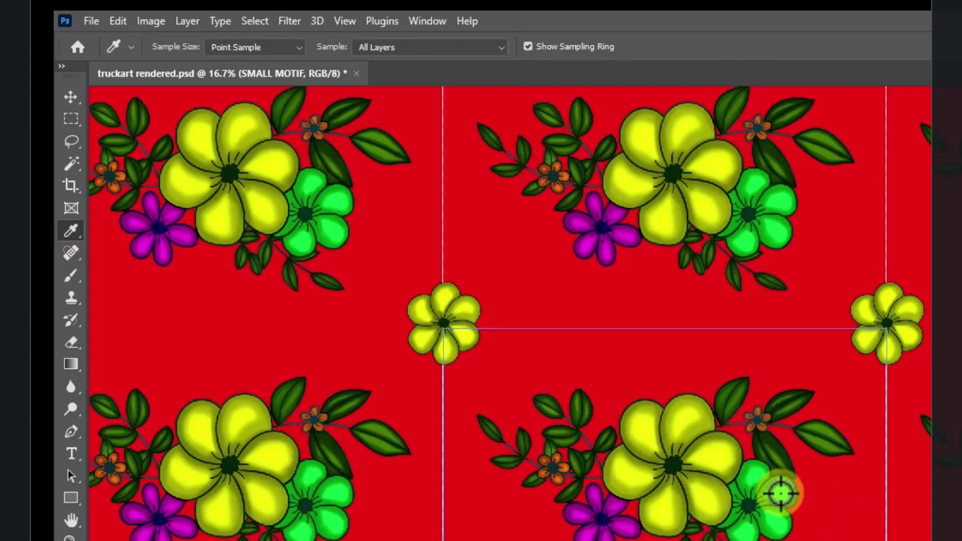
left_click(70, 277)
left_click(135, 271)
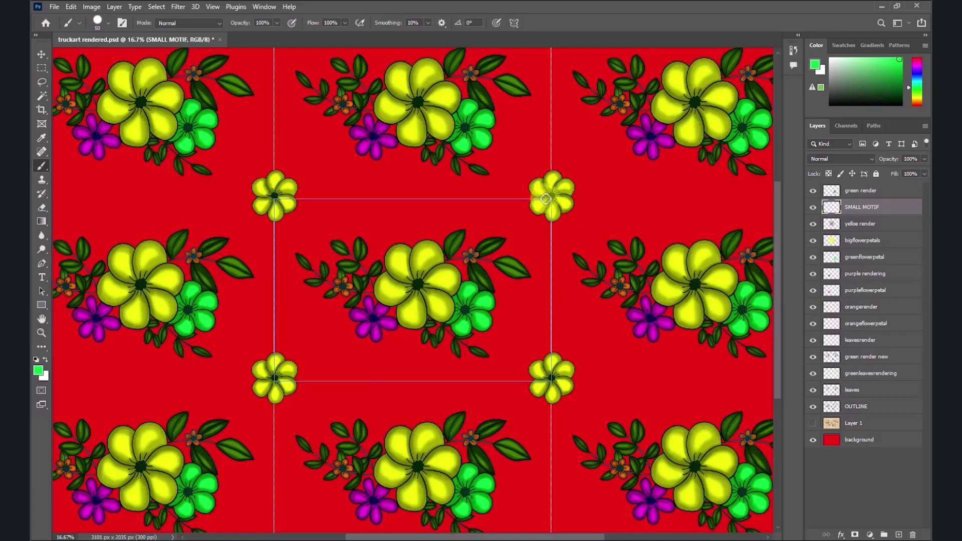
- Create a new layer named "connections" directly above Layer 1
left_click(863, 427)
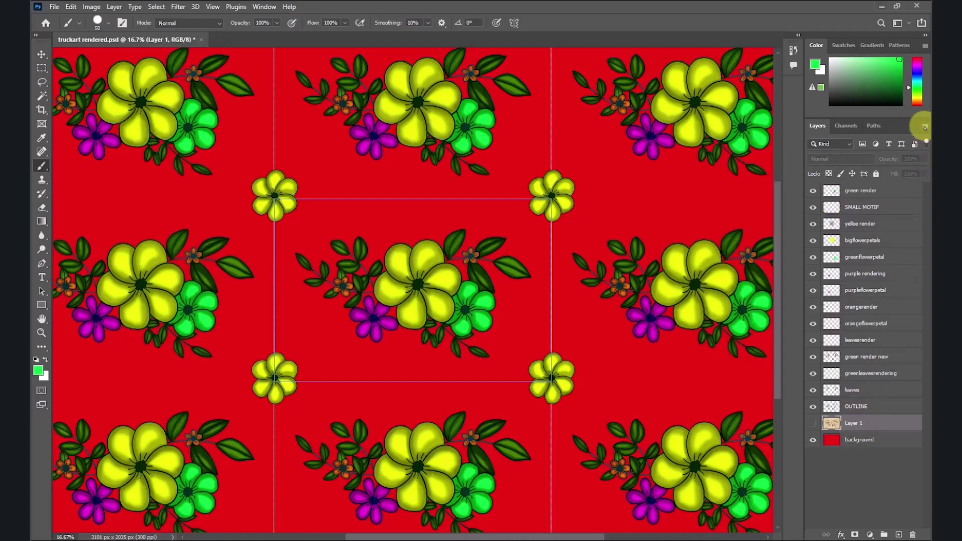
left_click(925, 128)
left_click(898, 128)
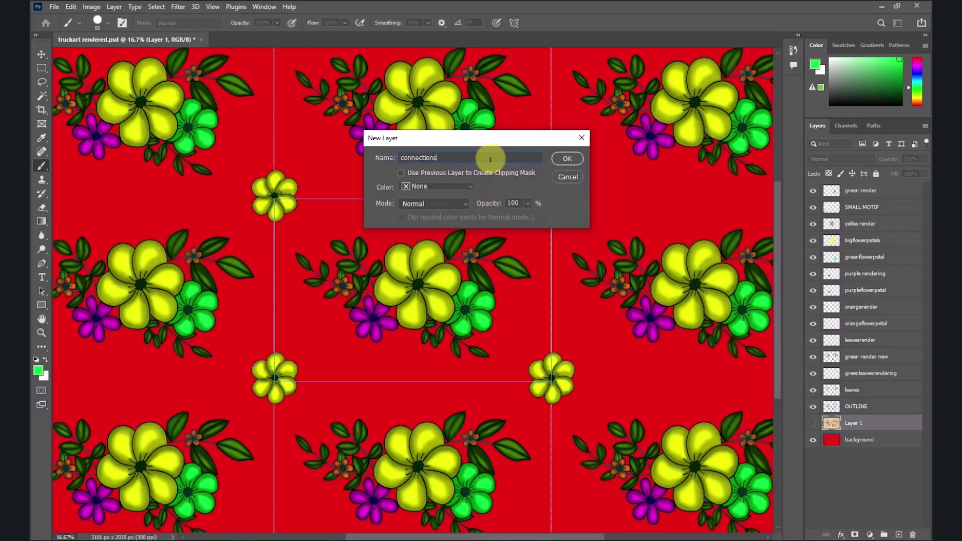
left_click(567, 158)
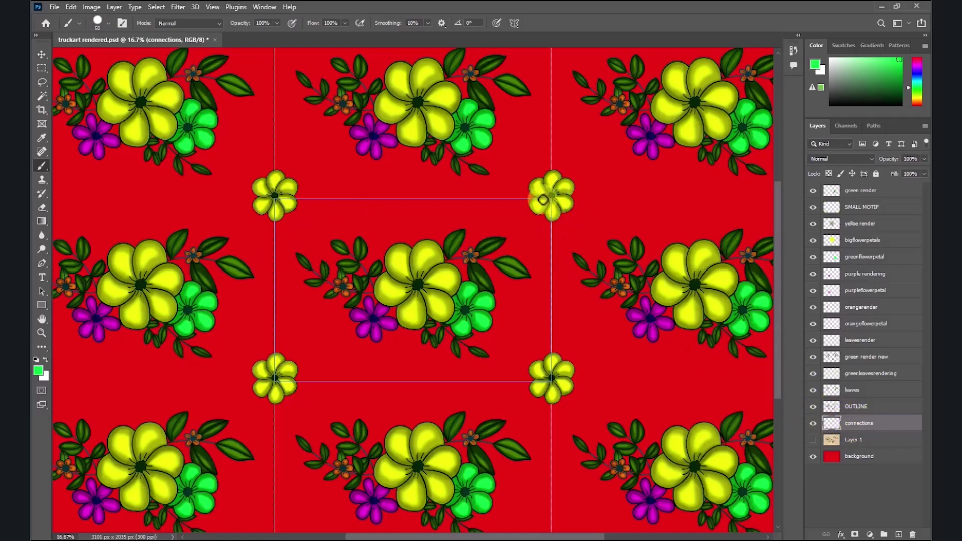
- Paint curved green connecting lines between the corner flowers along both diagonals of the tile, passing behind the main bouquet
mouse_move(550, 196)
left_mouse_down()
mouse_move(486, 247)
mouse_move(337, 299)
mouse_move(290, 344)
mouse_move(272, 383)
left_mouse_up()
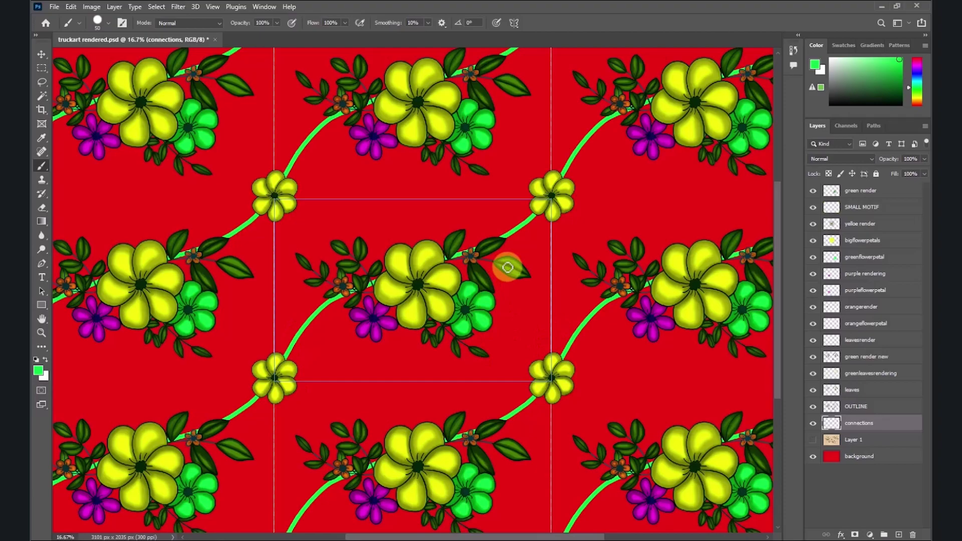
key("ctrl+minus")
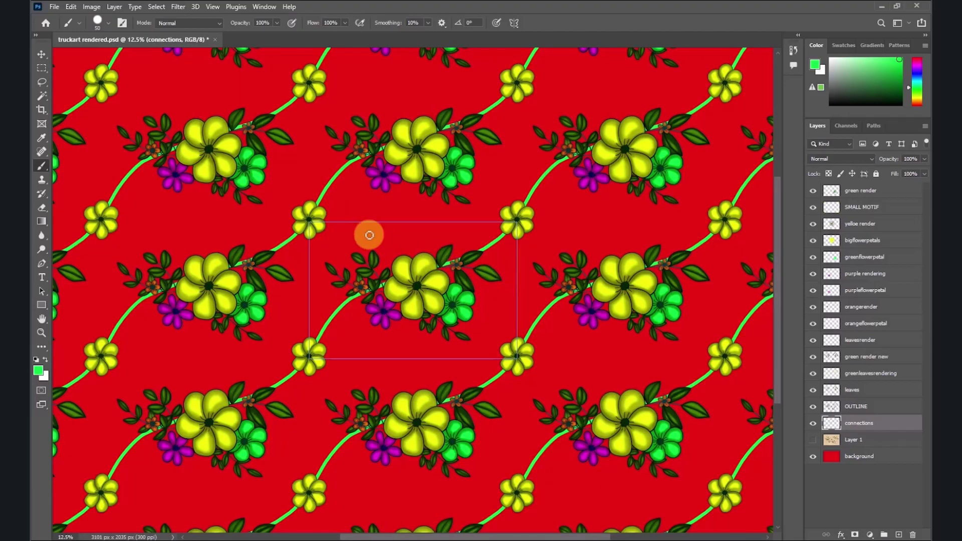
mouse_move(311, 218)
left_mouse_down()
mouse_move(341, 232)
mouse_move(402, 299)
mouse_move(517, 350)
left_mouse_up()
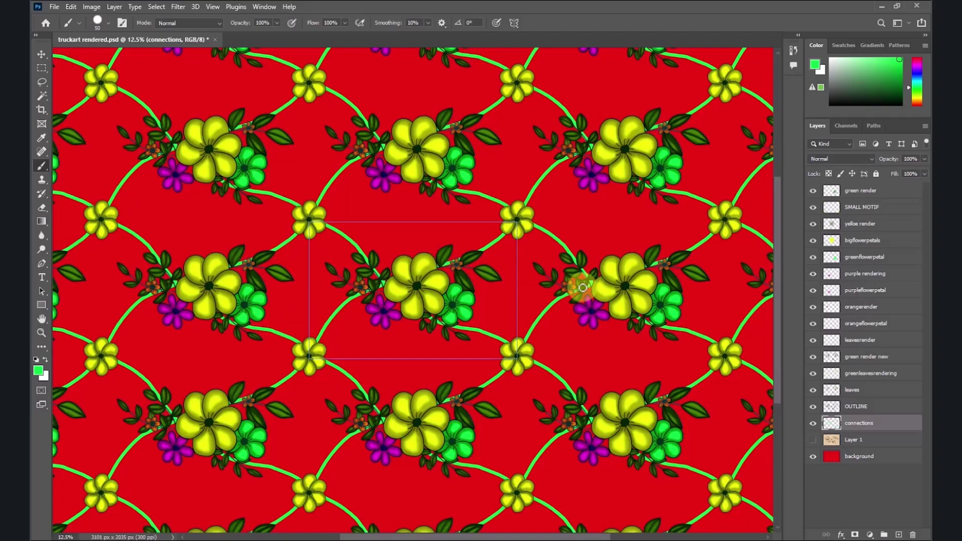
- Compare the pattern with and without the connections layer by toggling its visibility, and delete that layer
left_click(813, 424)
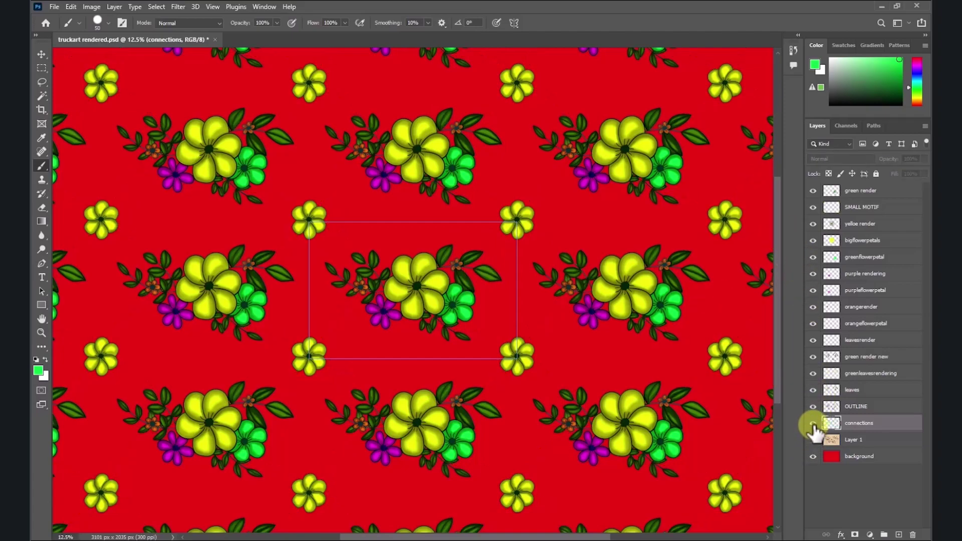
left_click(813, 423)
left_click(813, 423)
left_click(813, 424)
left_click(813, 424)
left_click(813, 424)
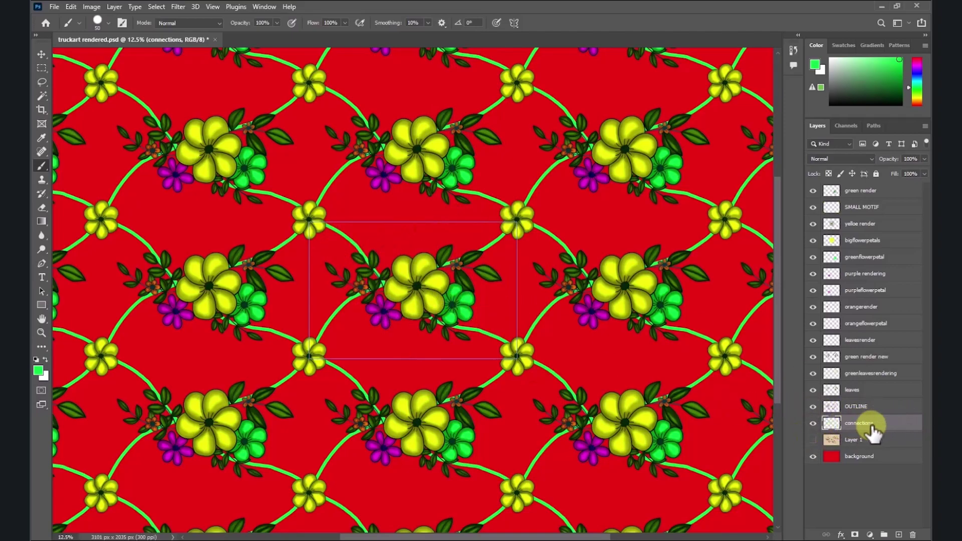
left_click_drag(876, 427, 914, 534)
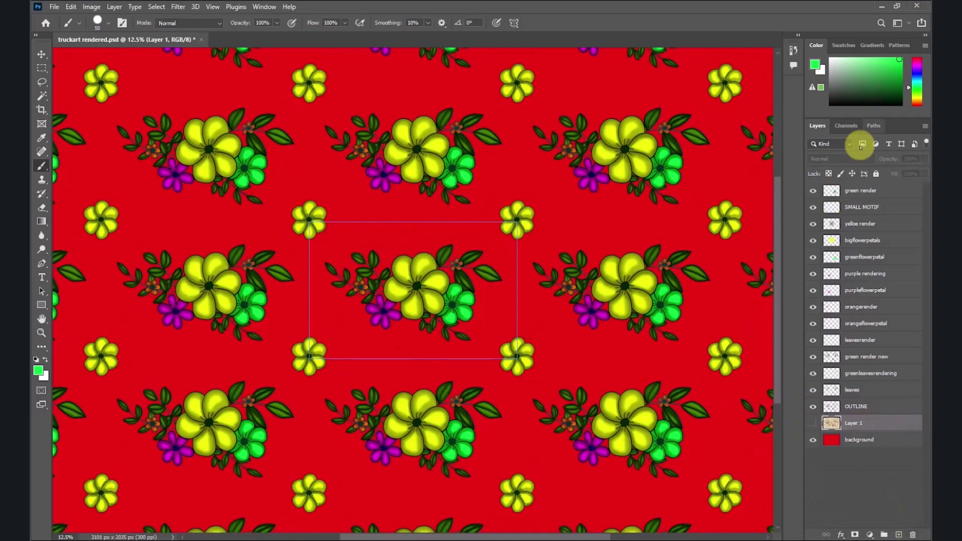
- Create a new layer named "straight lines" directly above Layer 1
left_click(925, 126)
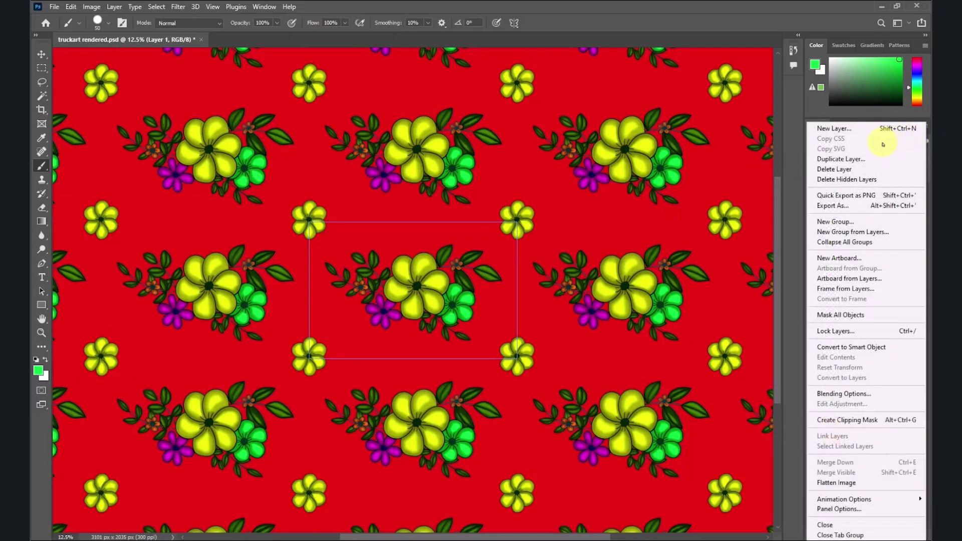
left_click(832, 128)
key("Return")
key("s")
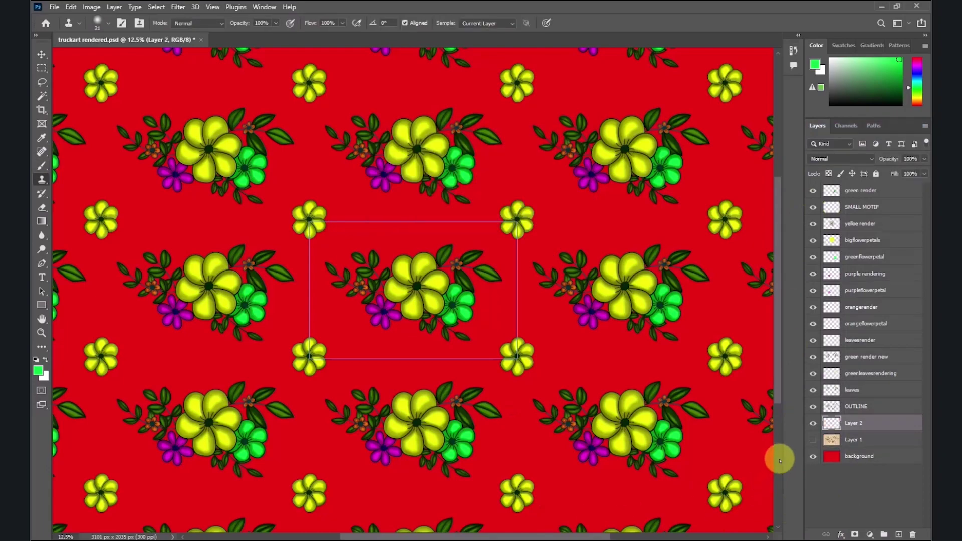
left_click(850, 423)
type("straight lines")
left_click(858, 496)
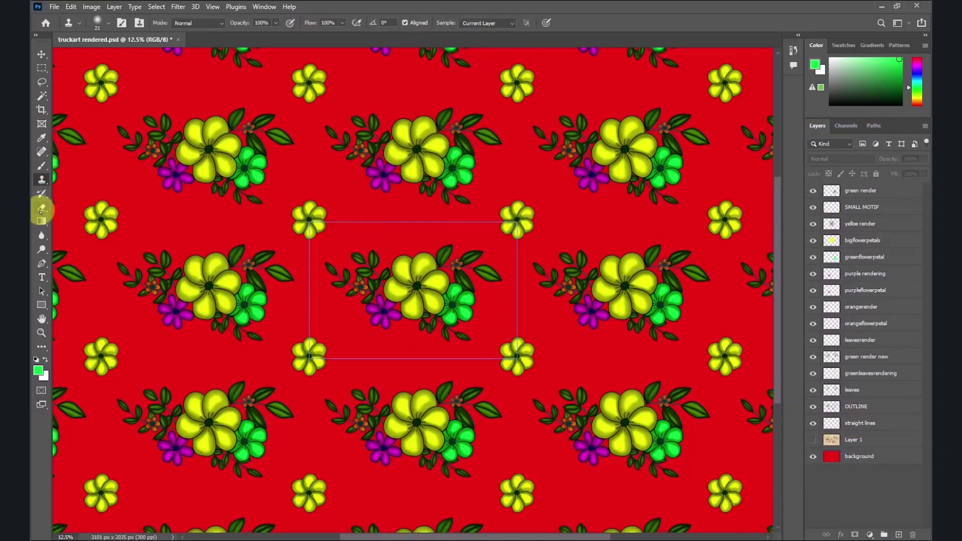
- Paint straight green 50 px Brush lines between opposite corner flowers along both diagonals of the tile on the "straight lines" layer
left_click(42, 166)
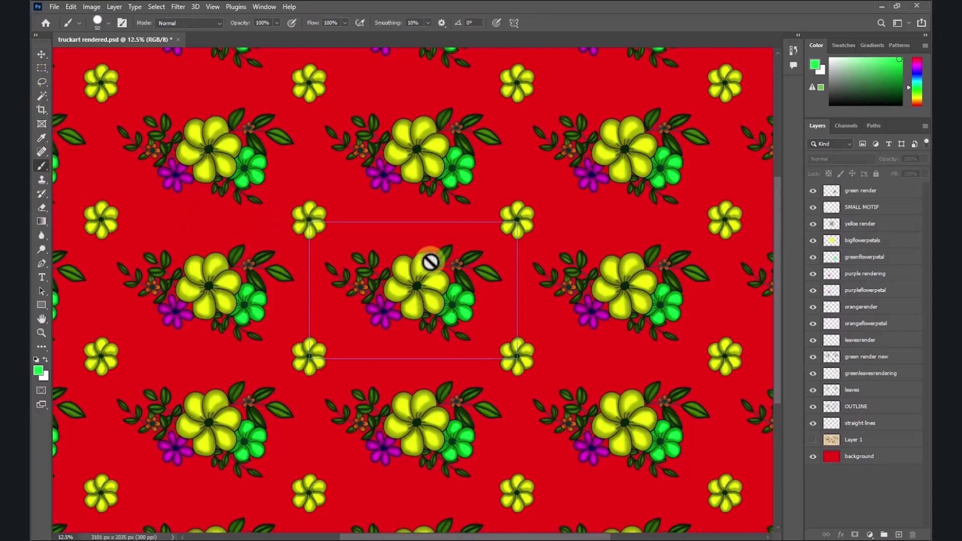
left_click(875, 425)
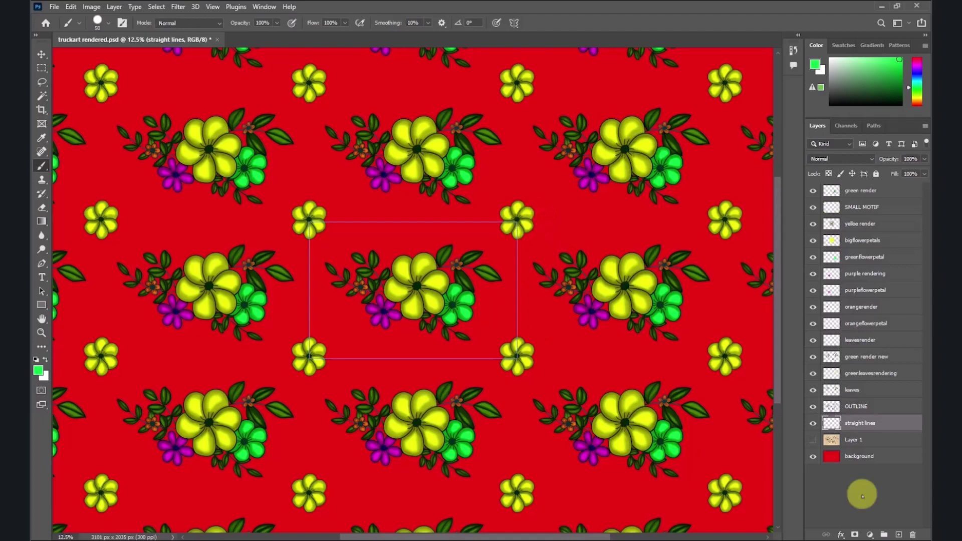
left_click(815, 436)
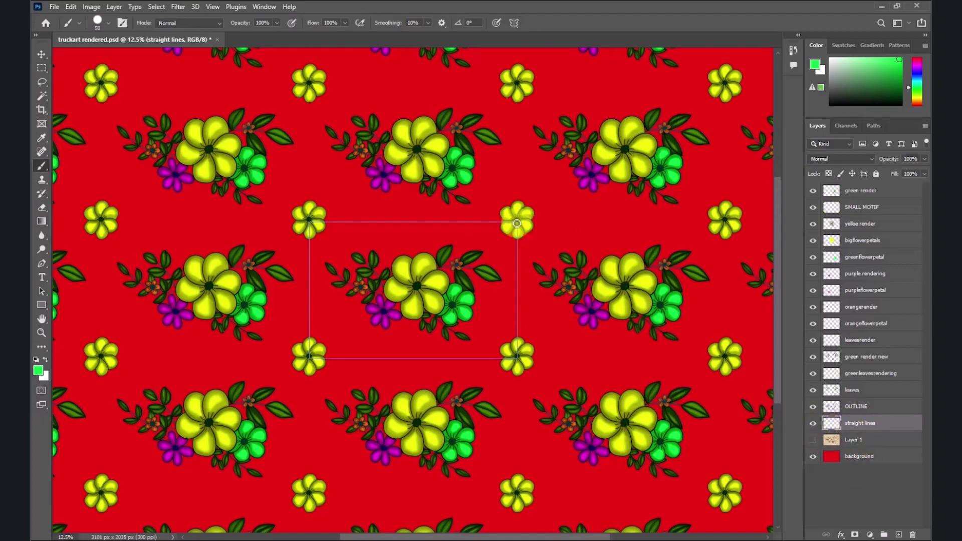
key("ctrl+plus")
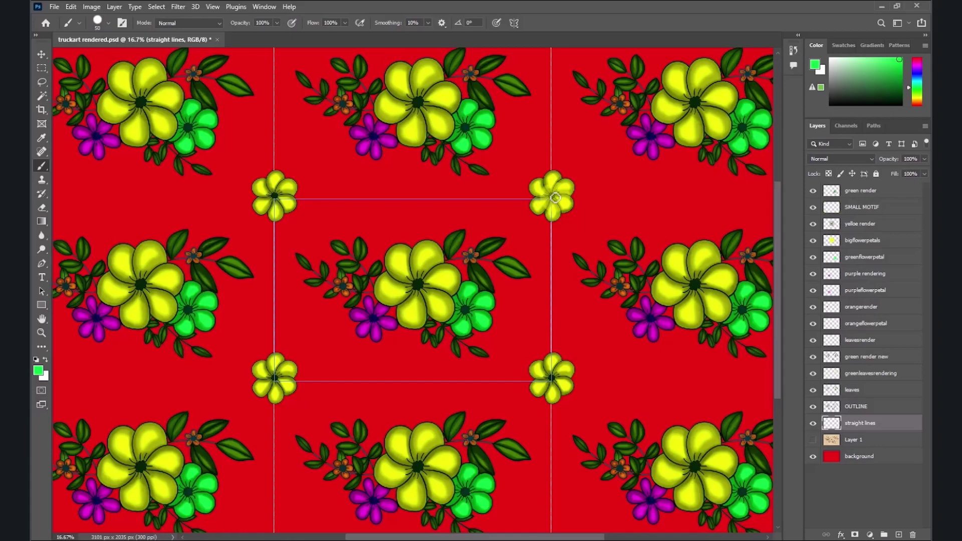
key("shift")
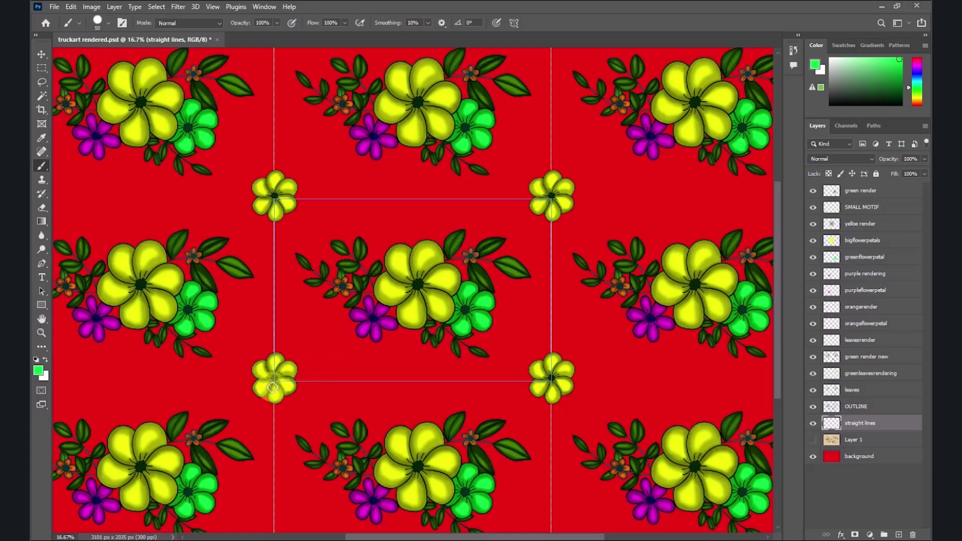
key("shift")
left_click(270, 387, "shift")
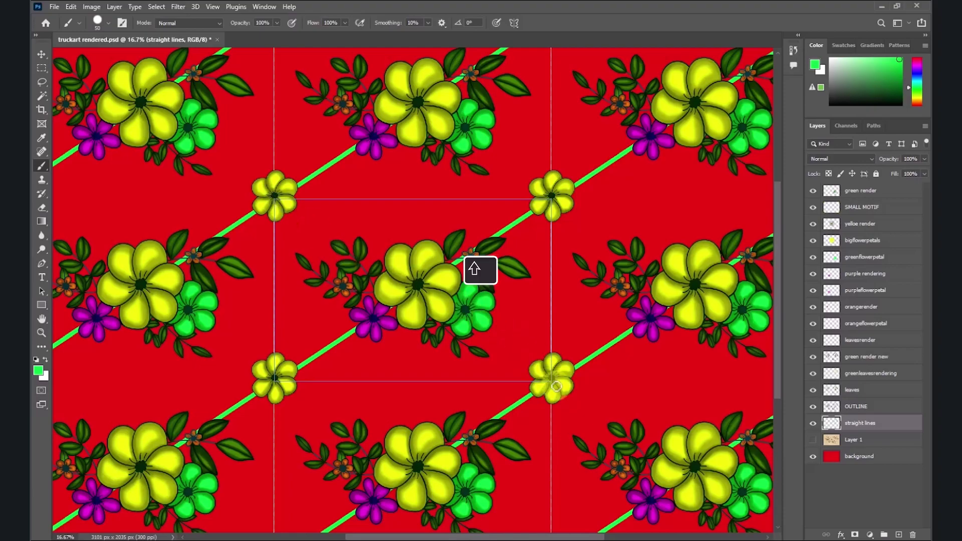
left_click(558, 387, "shift")
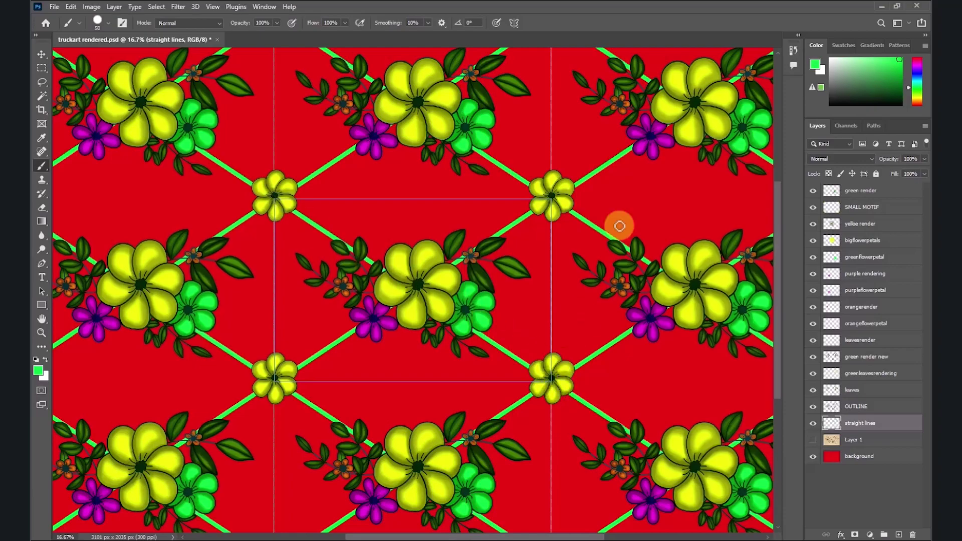
- Add a new empty layer and place it directly below the "straight lines" layer
key("ctrl+minus")
key("ctrl+minus")
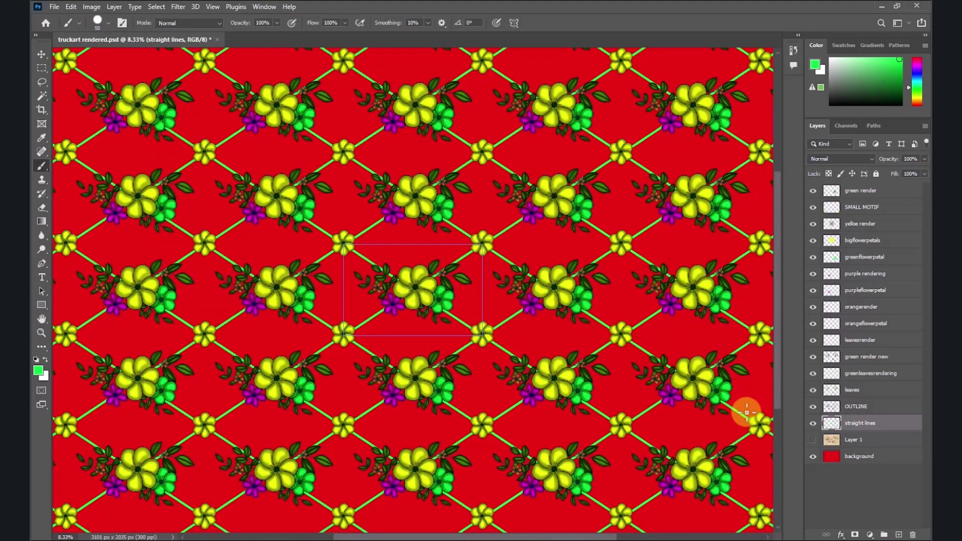
key("ctrl+plus")
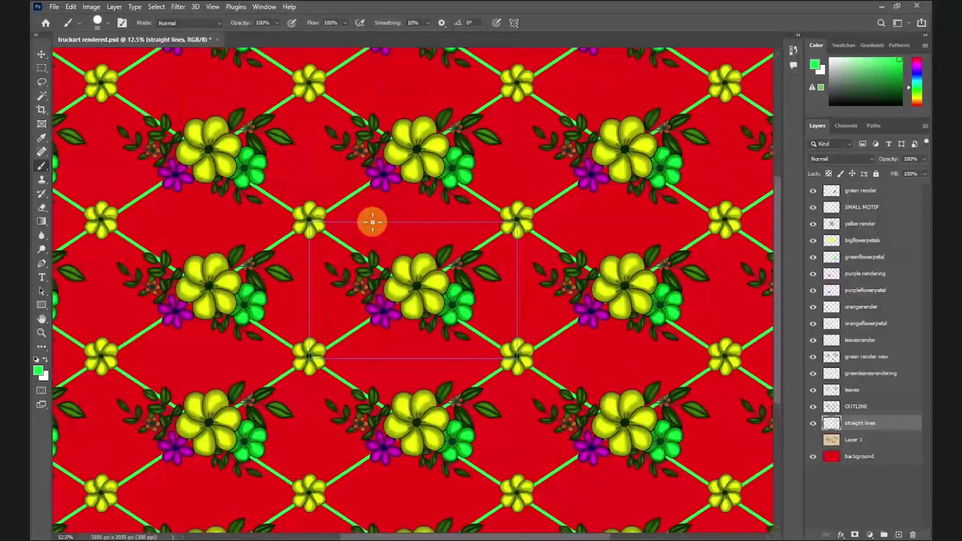
key("ctrl+plus")
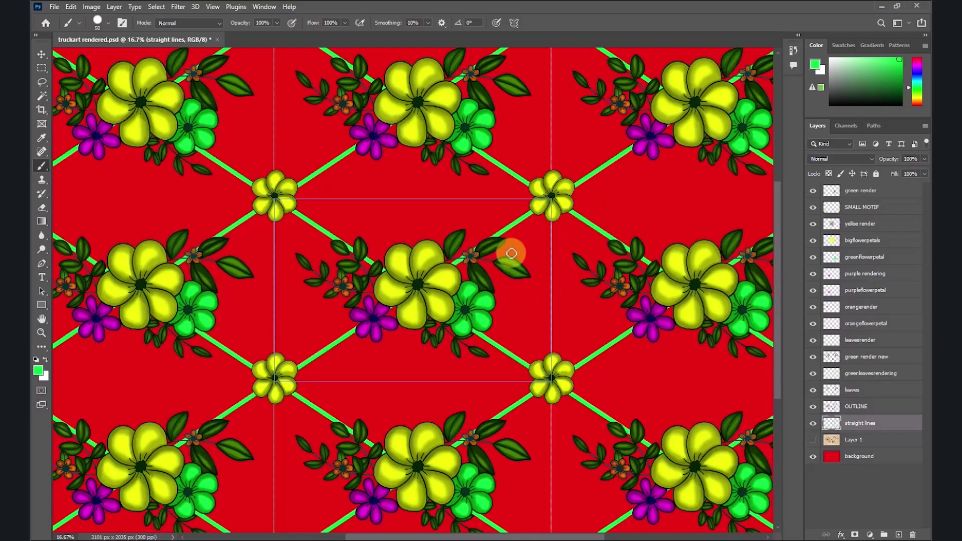
left_click(925, 129)
left_click(847, 129)
left_click(555, 166)
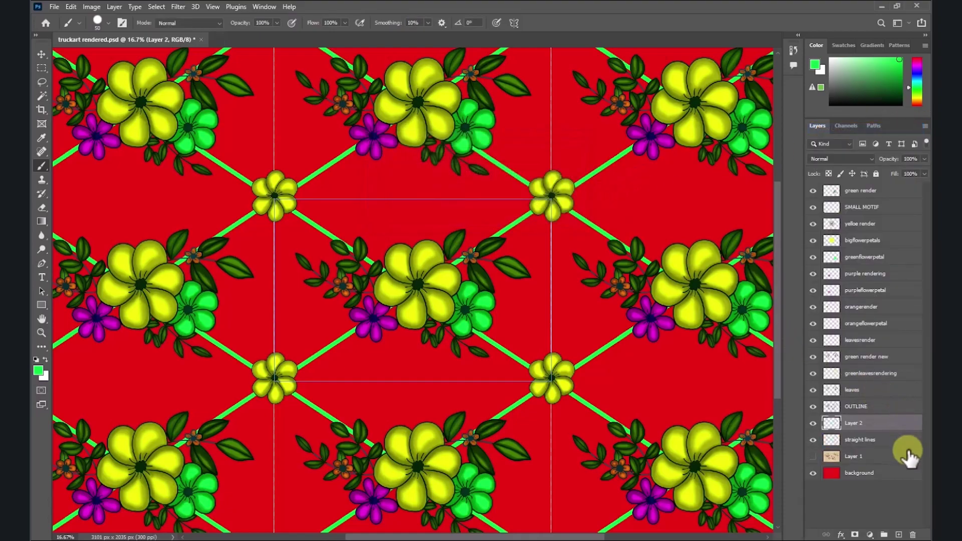
left_click_drag(878, 423, 878, 443)
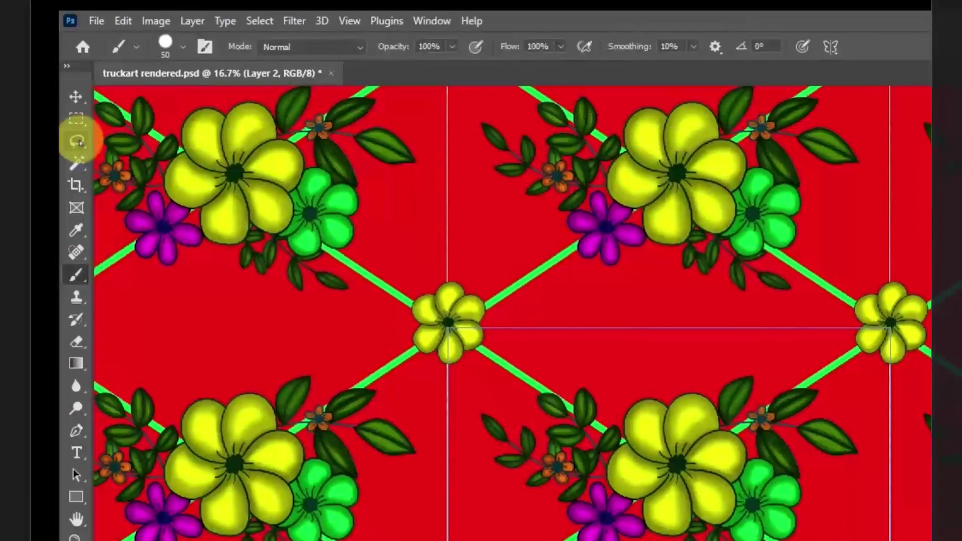
- Outline the triangle between the tile's right edge and the bouquet centre with the Polygonal Lasso, fill it with the green foreground colour, and deselect
left_click(77, 142)
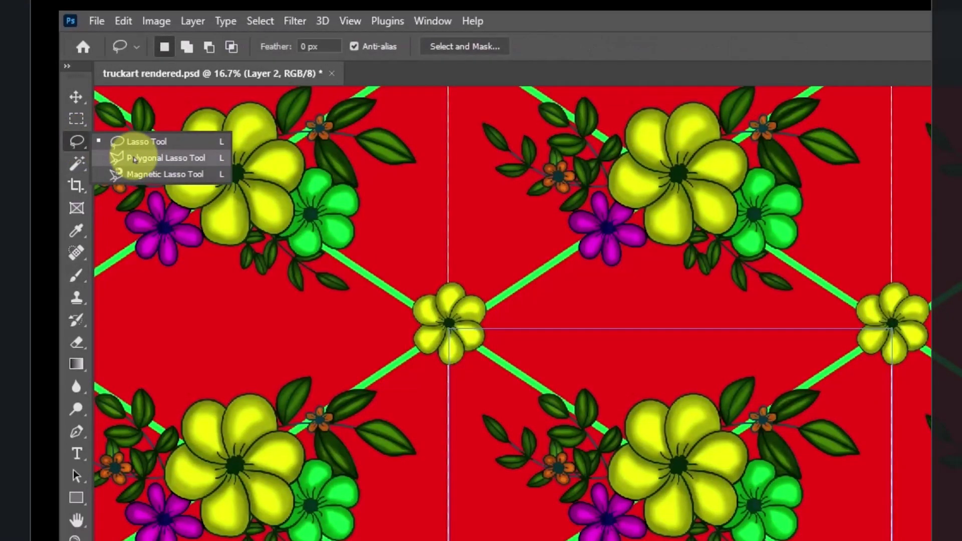
left_click(150, 158)
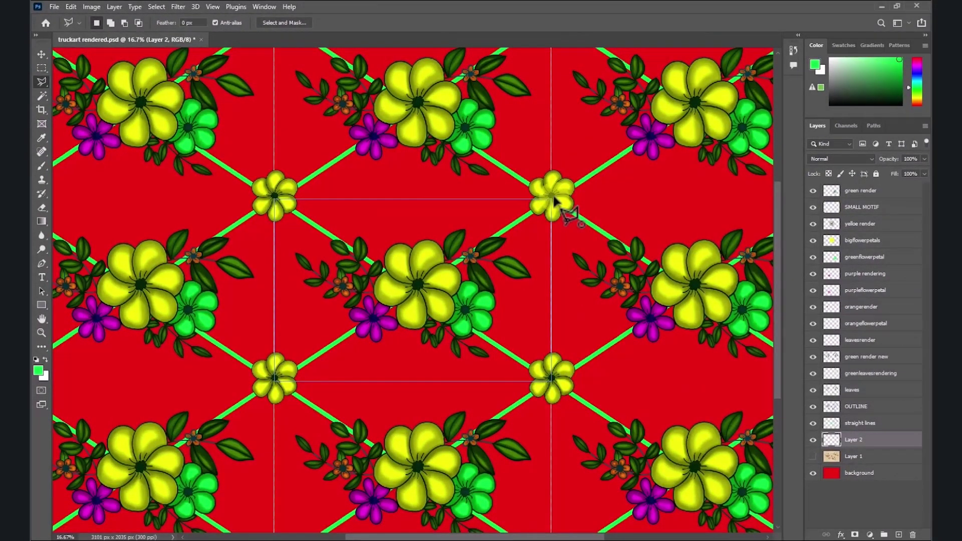
left_click(553, 198)
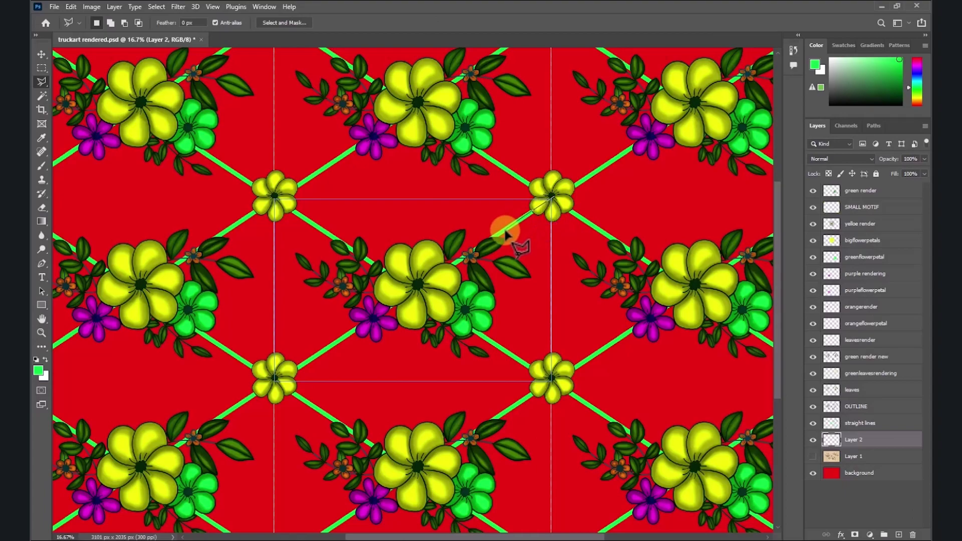
left_click(462, 258)
left_click(419, 288)
left_click(501, 351)
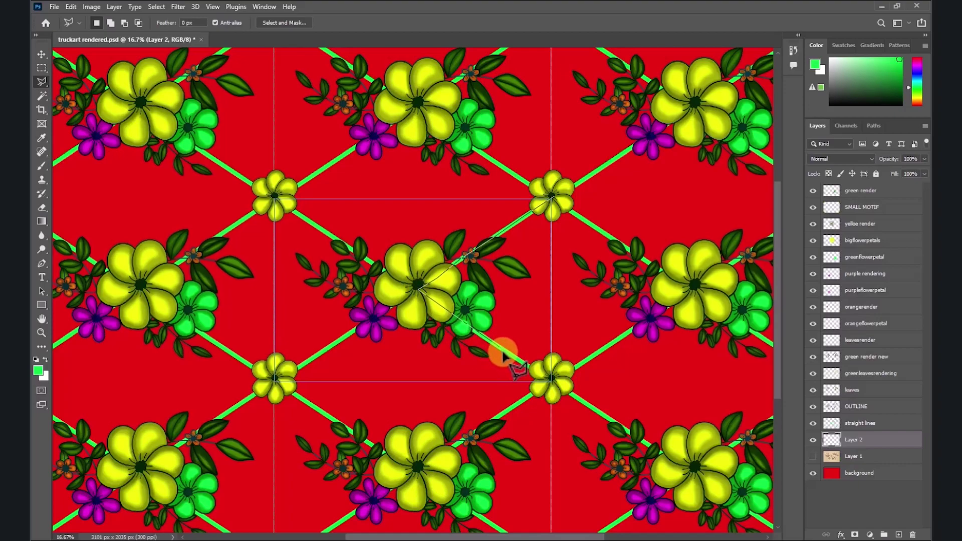
left_click(538, 374)
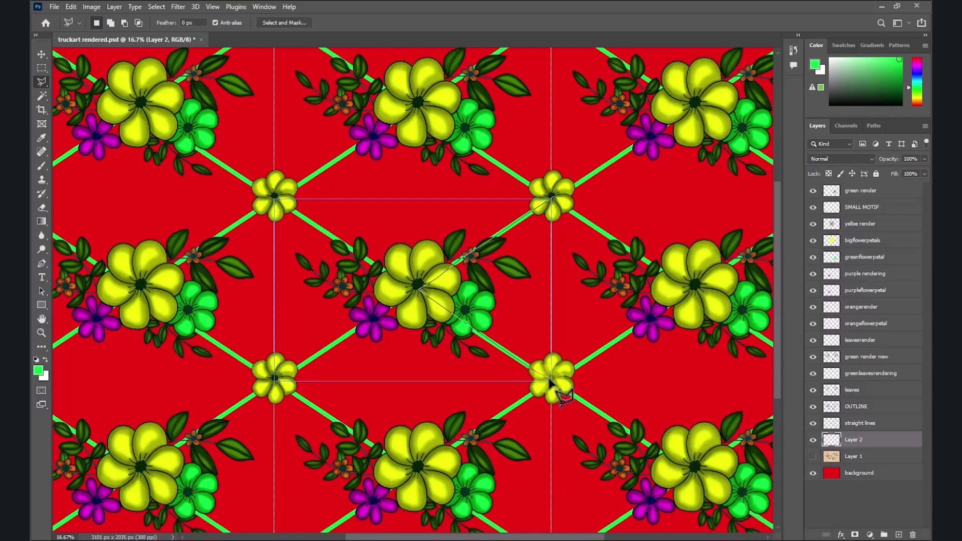
left_click(552, 199)
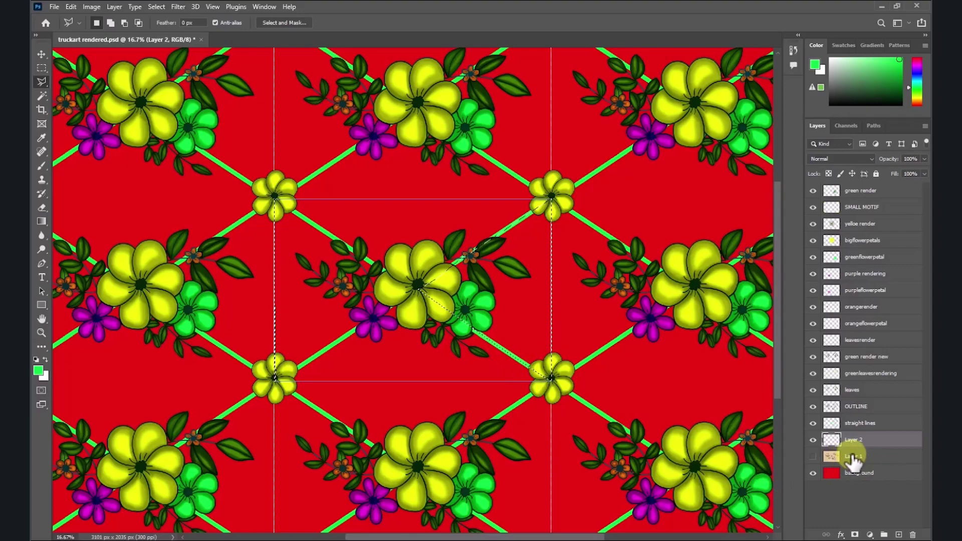
key("alt+BackSpace")
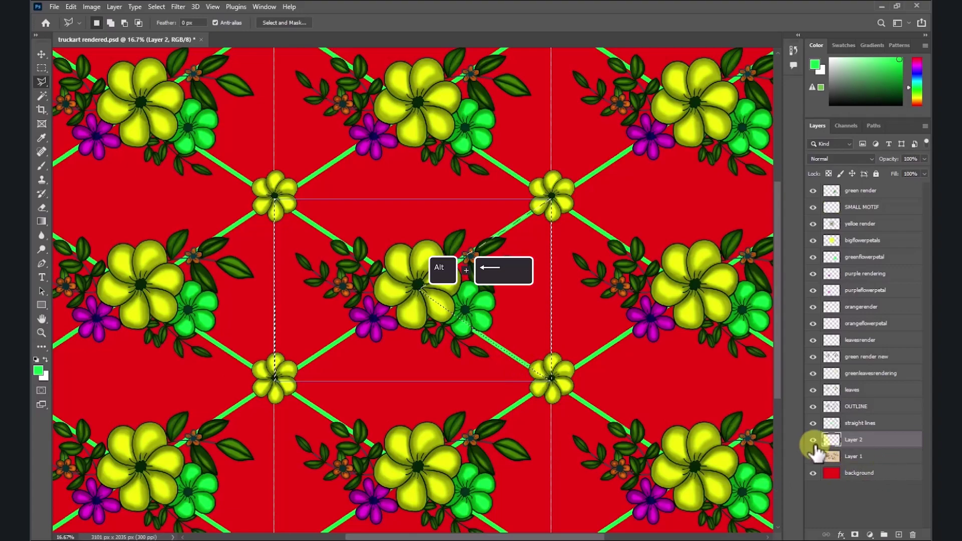
left_click(813, 456)
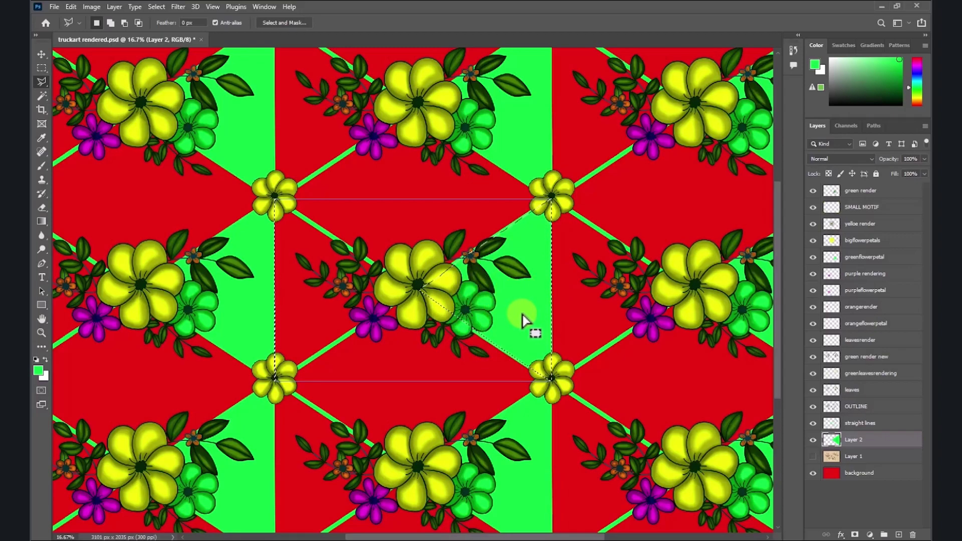
key("ctrl+d")
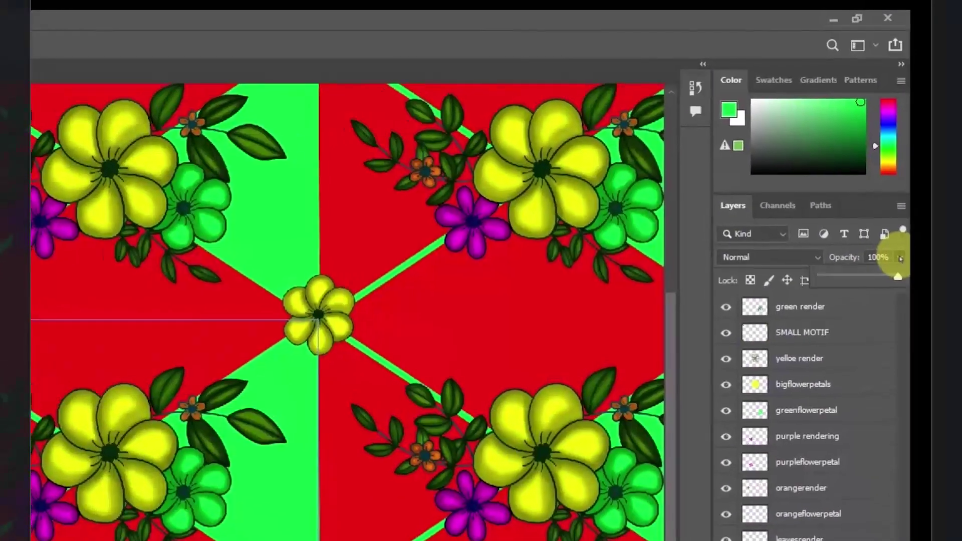
- Lower the opacity of the green triangle's layer to 36% and its fill to 71%
left_click(925, 159)
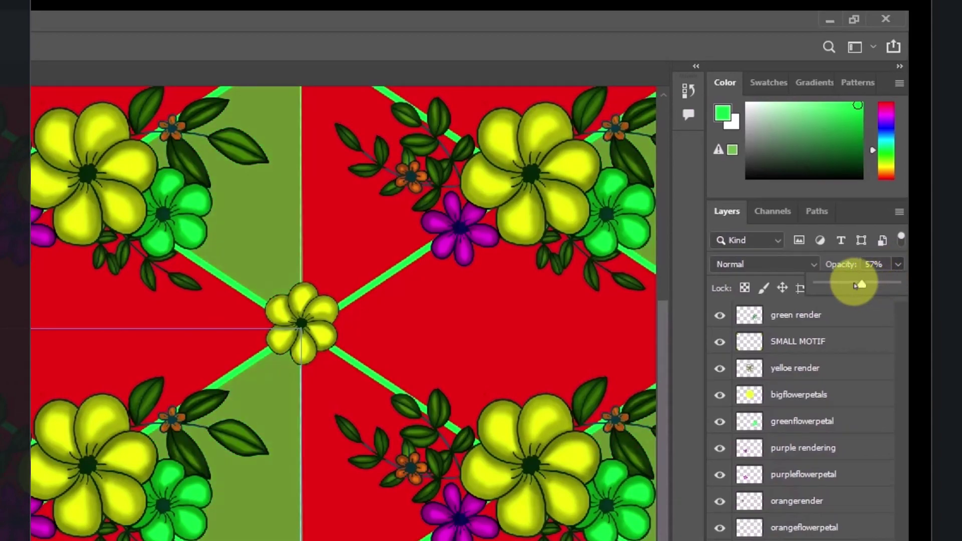
left_click_drag(856, 286, 854, 285)
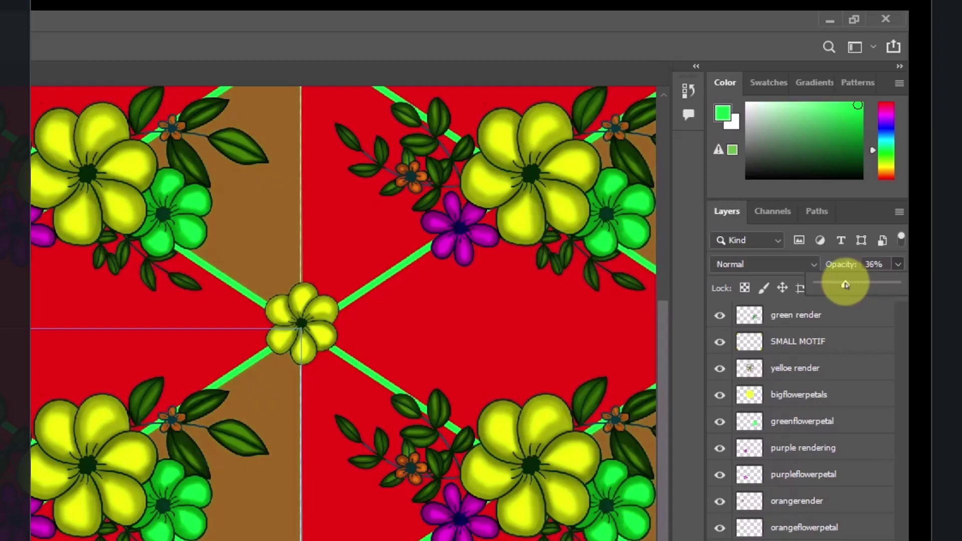
left_click(855, 266)
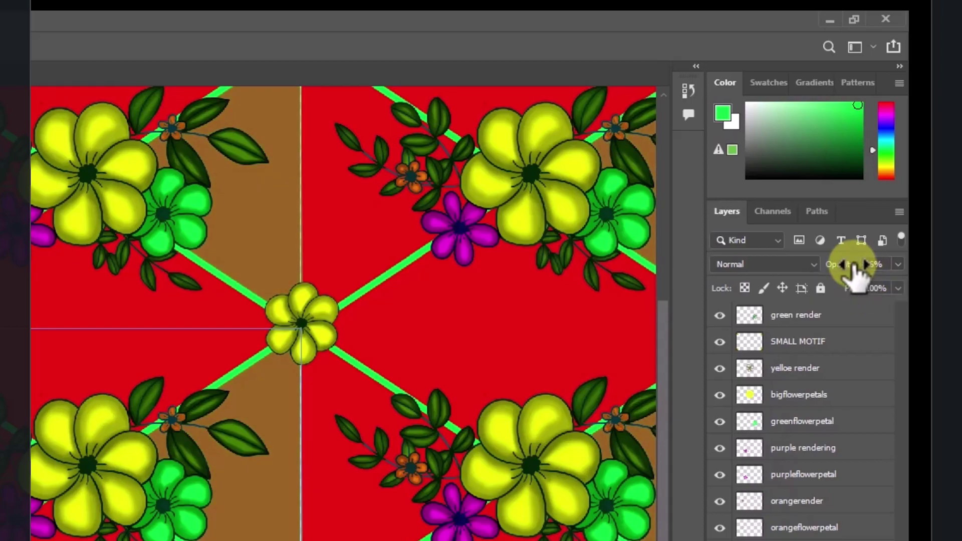
left_click(898, 289)
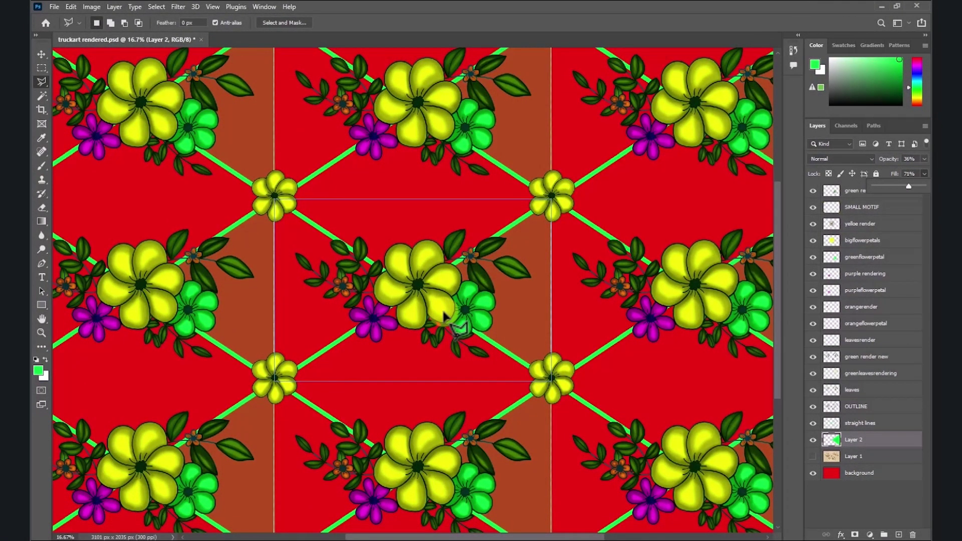
- Outline the triangle between the tile's left edge and the bouquet centre with the Polygonal Lasso and fill it with the green foreground colour
scroll(444, 315, "down", 2)
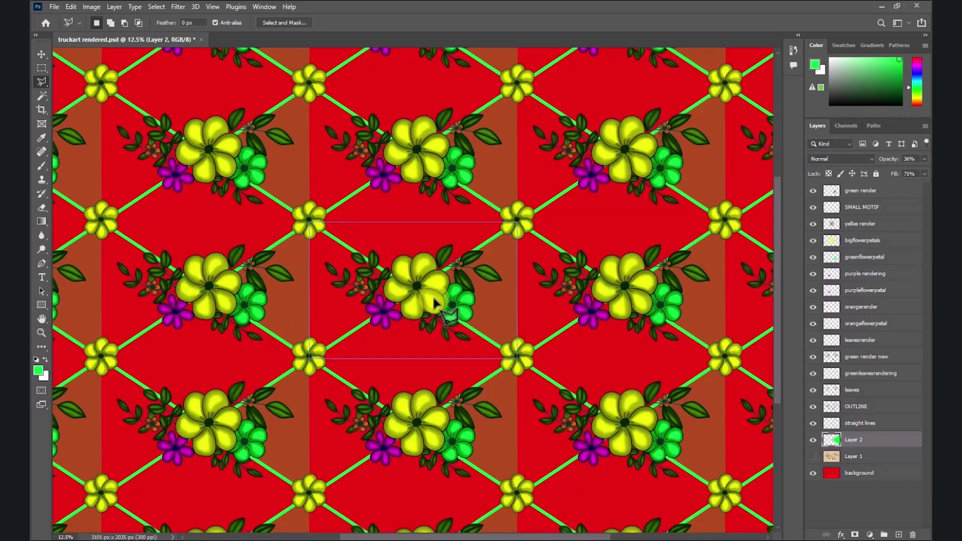
scroll(436, 308, "up", 2)
left_click_drag(440, 317, 585, 299)
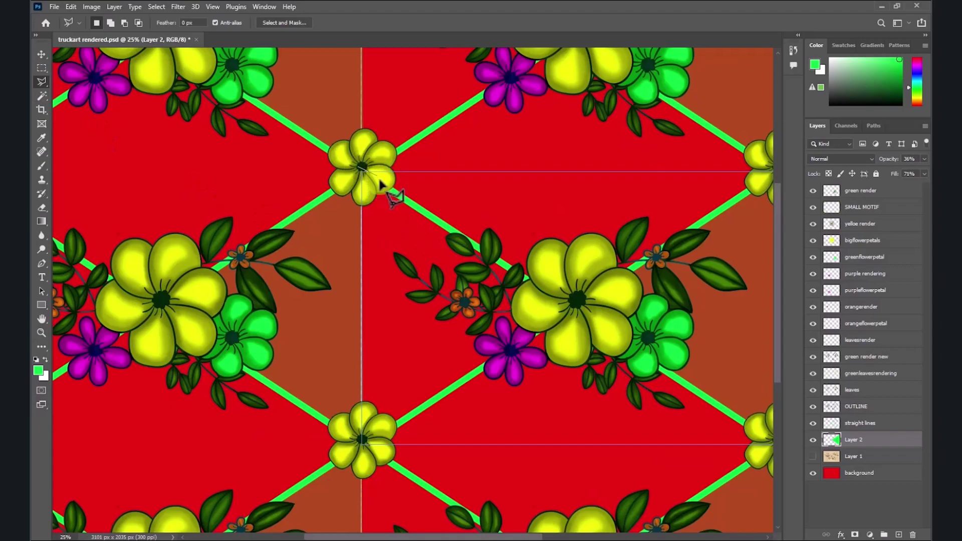
left_click(361, 167)
left_click(415, 215)
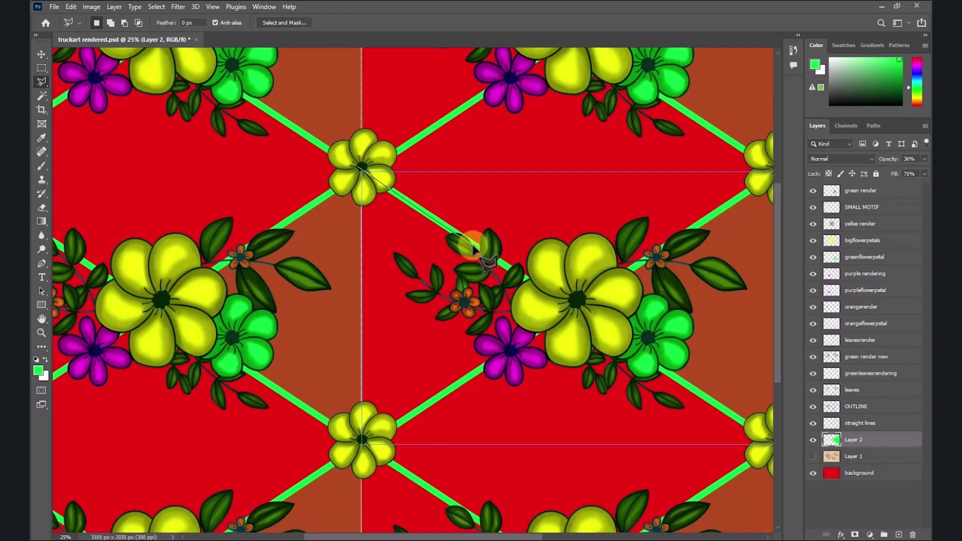
left_click(537, 288)
left_click(567, 317)
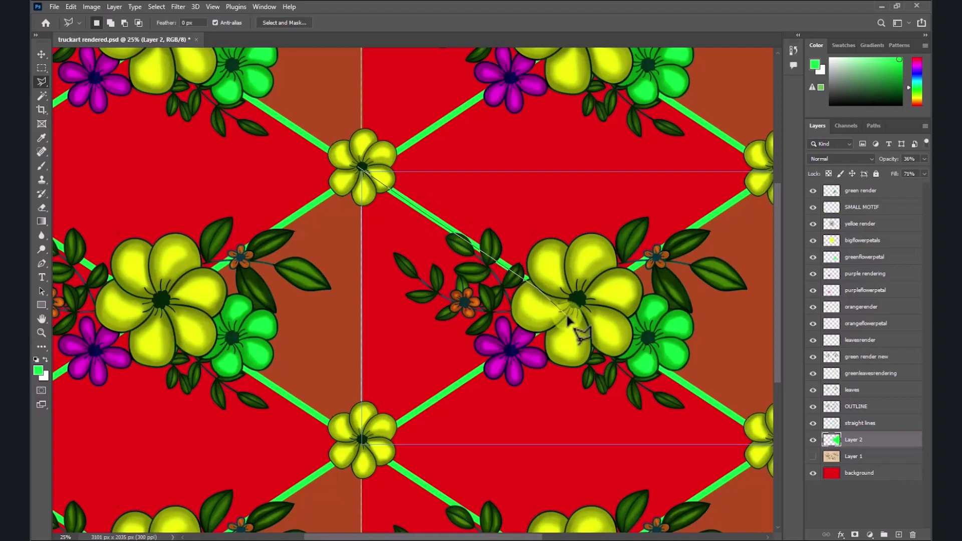
left_click(510, 349)
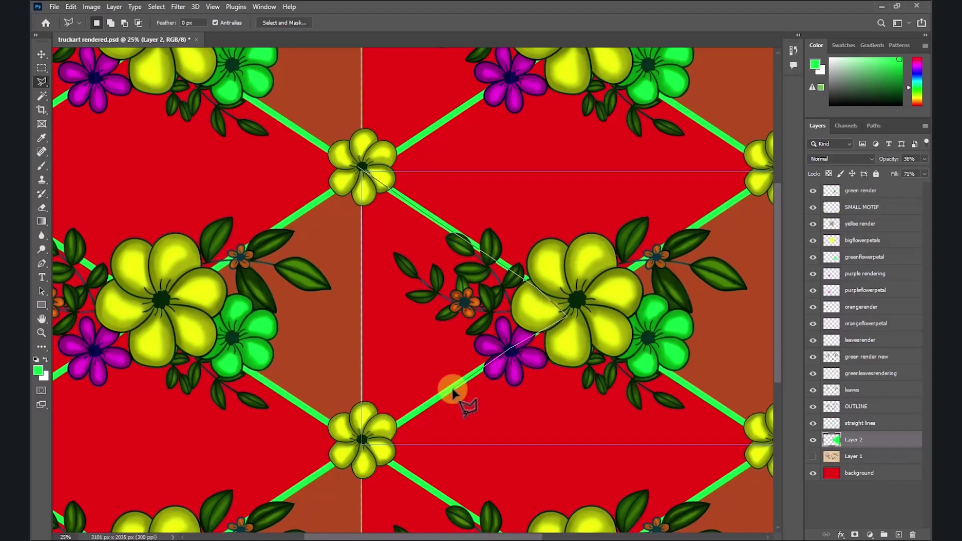
left_click(362, 441)
left_click(360, 172)
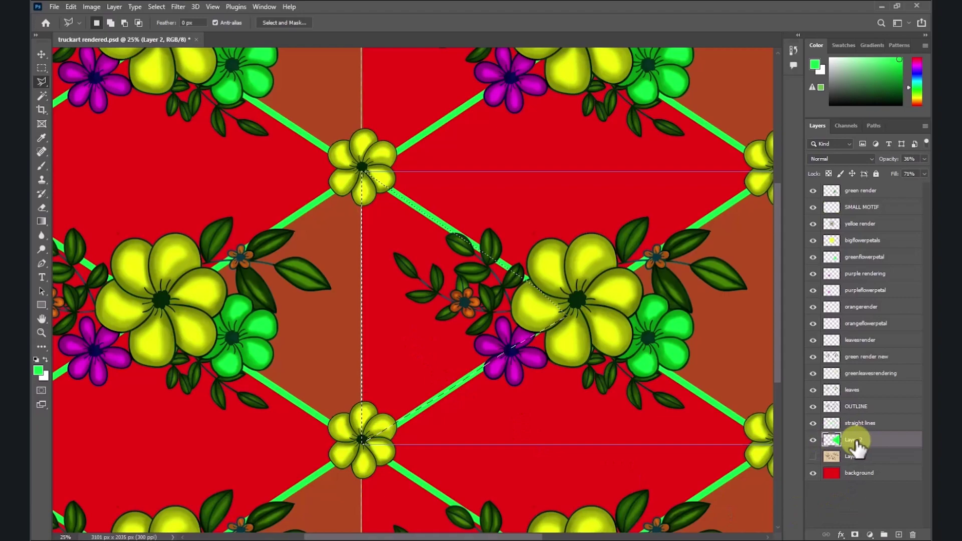
key("alt+BackSpace")
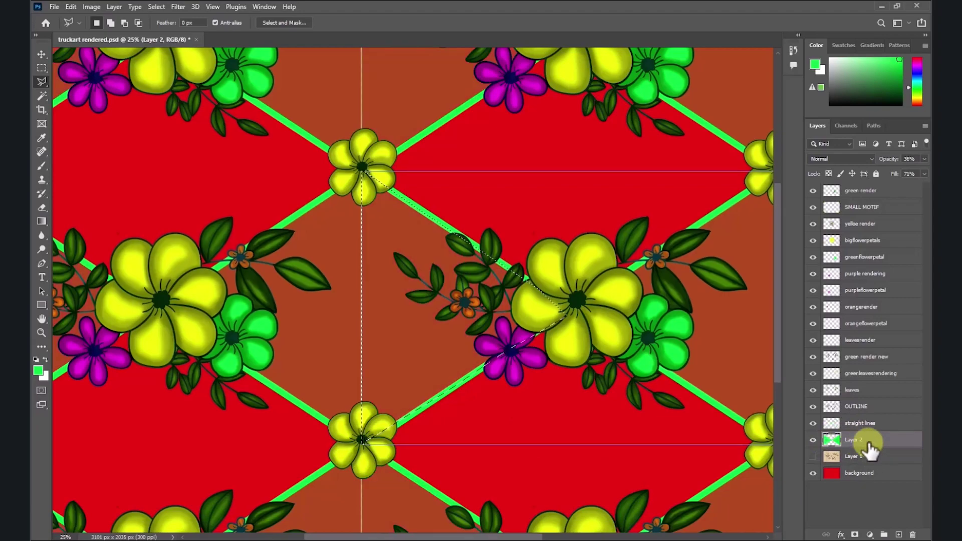
- Deselect the filled triangle beside the bouquet
key("ctrl+d")
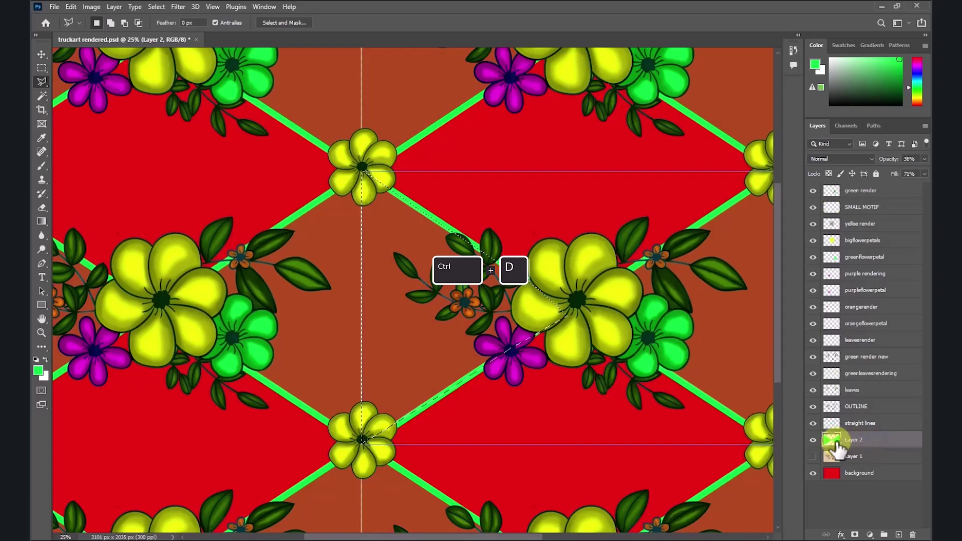
key("ctrl+minus")
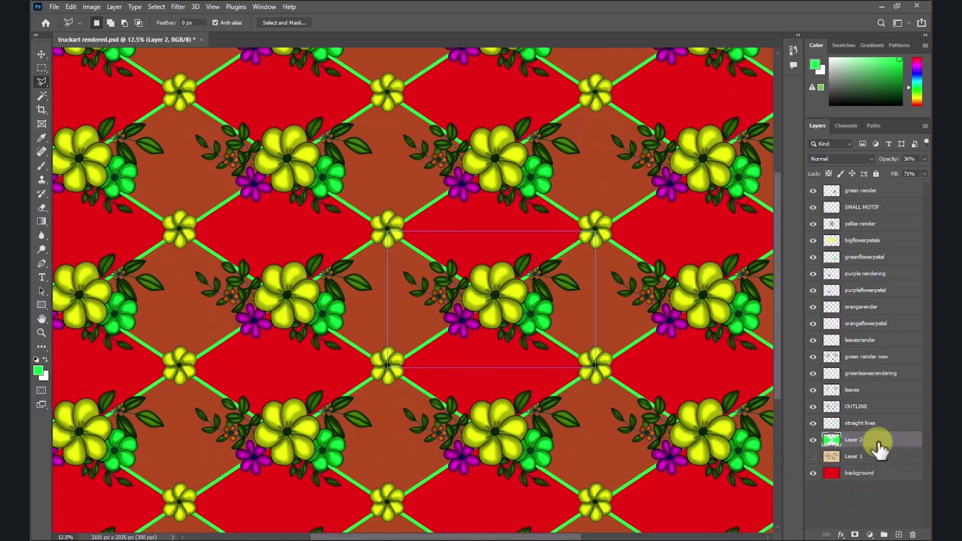
- Compare the repeating pattern with the "straight lines" and Layer 2 triangle layers hidden, then with both shown again
left_click(812, 440)
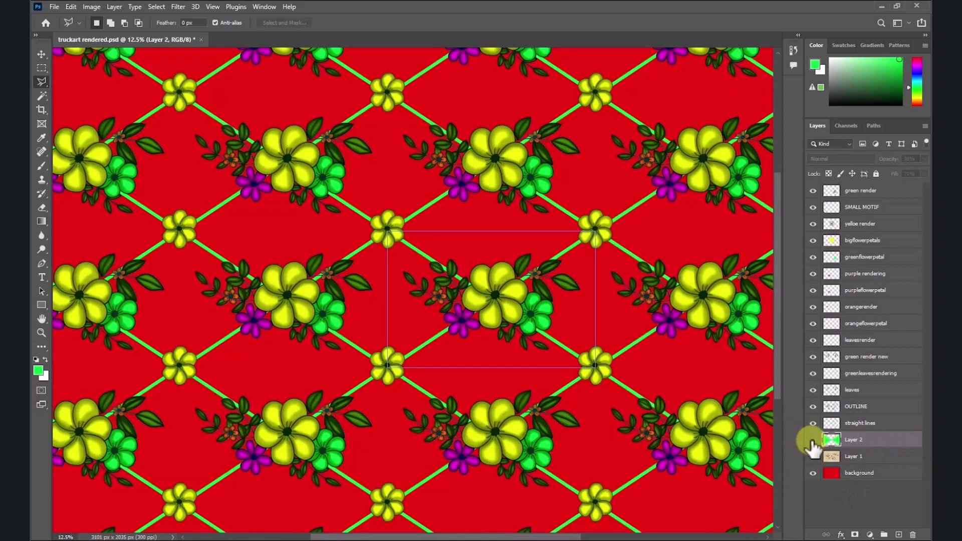
left_click(813, 424)
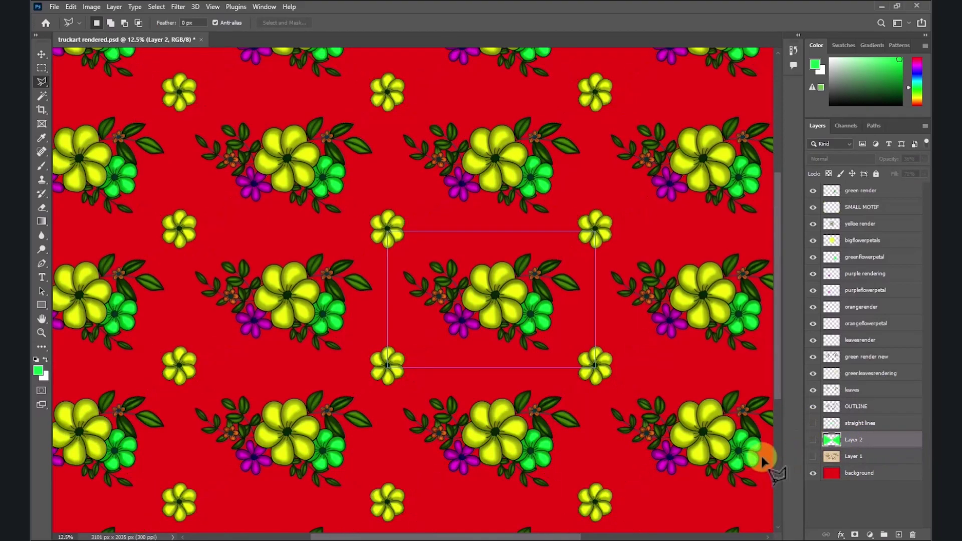
scroll(761, 459, "up", 5)
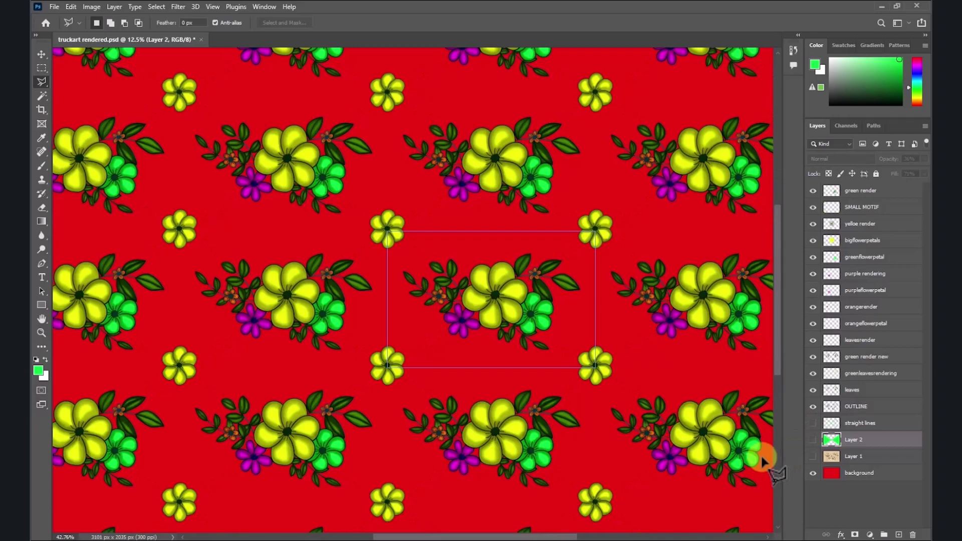
scroll(758, 458, "down", 4)
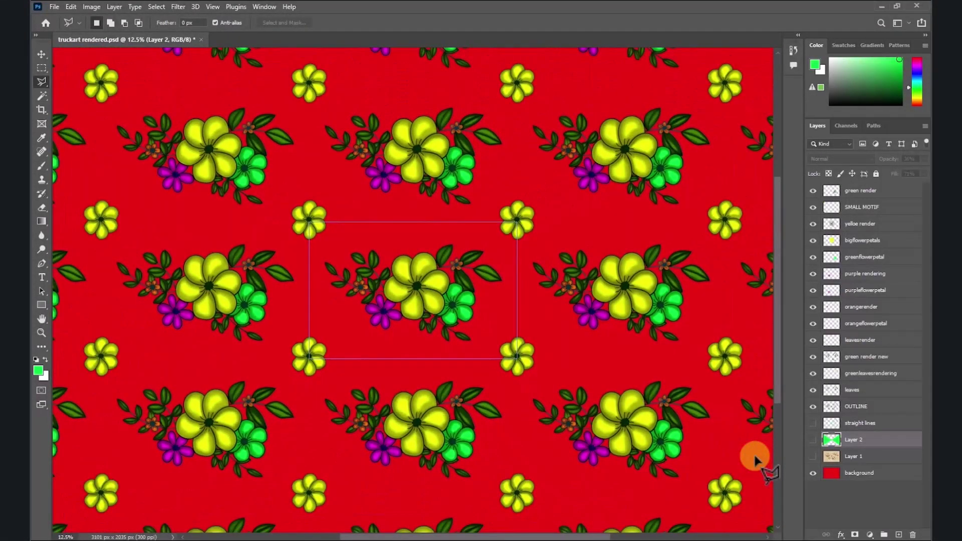
left_click(813, 424)
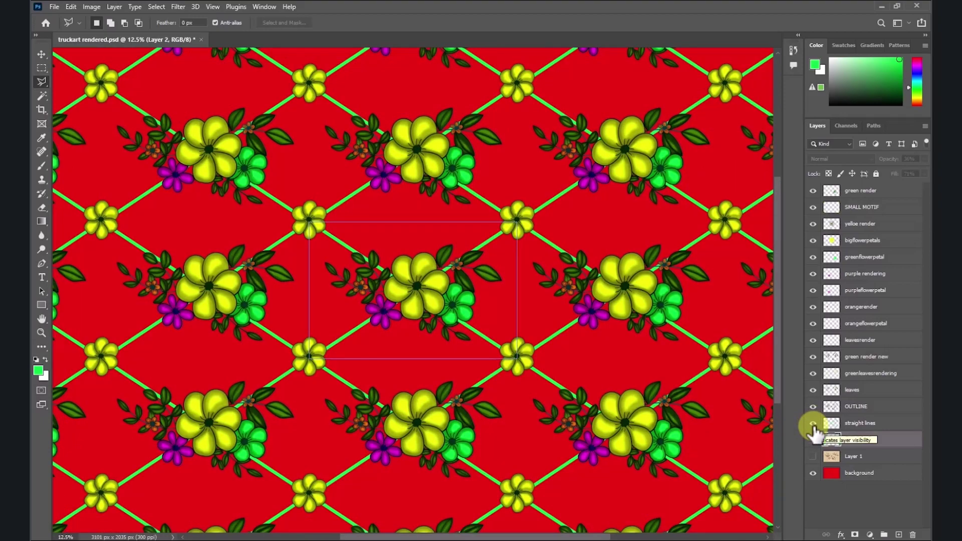
left_click(813, 440)
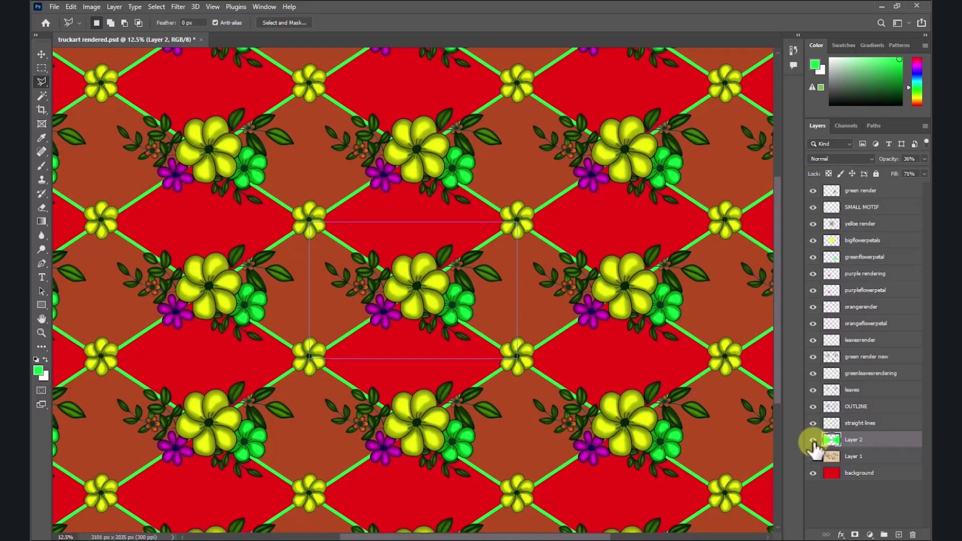
left_click(813, 456)
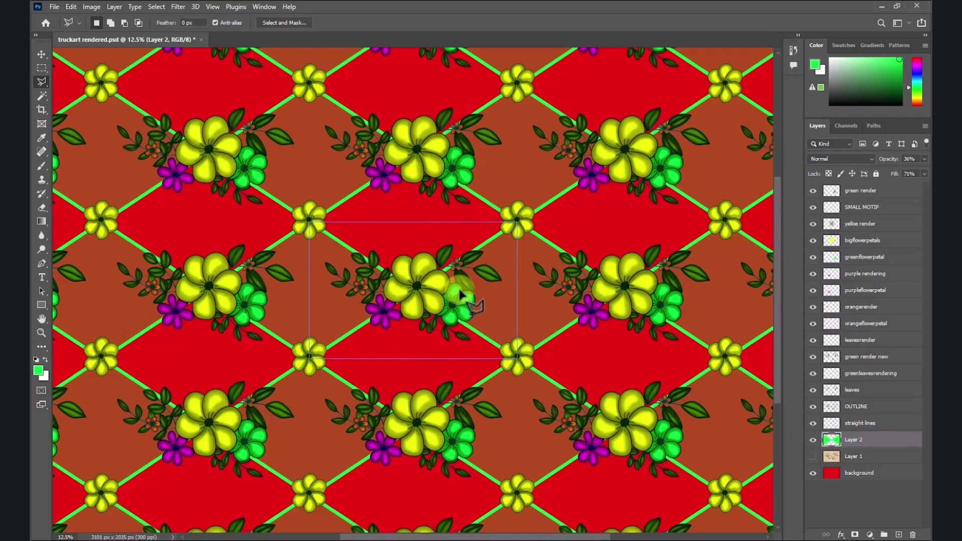
- Turn off Pattern Preview so only the single tile is displayed
key("ctrl+0")
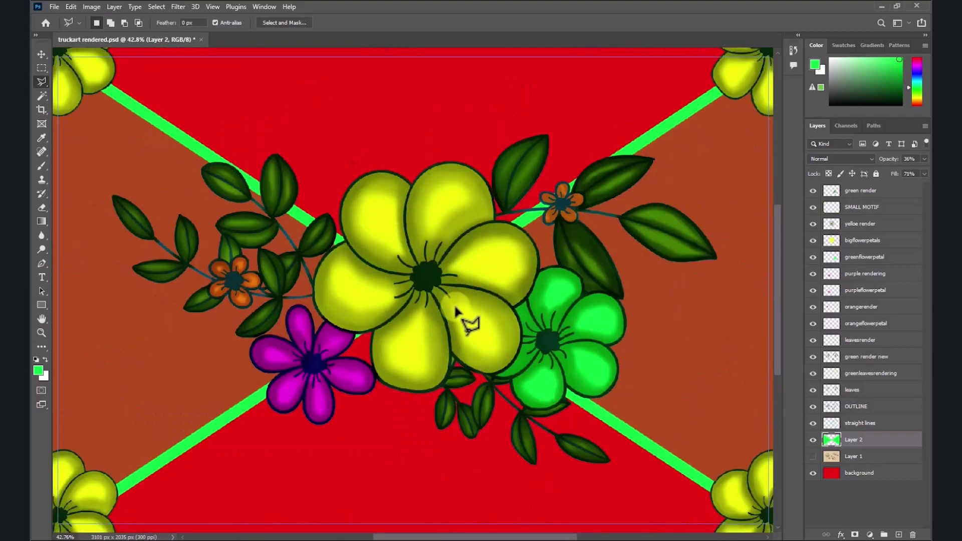
key("ctrl+minus")
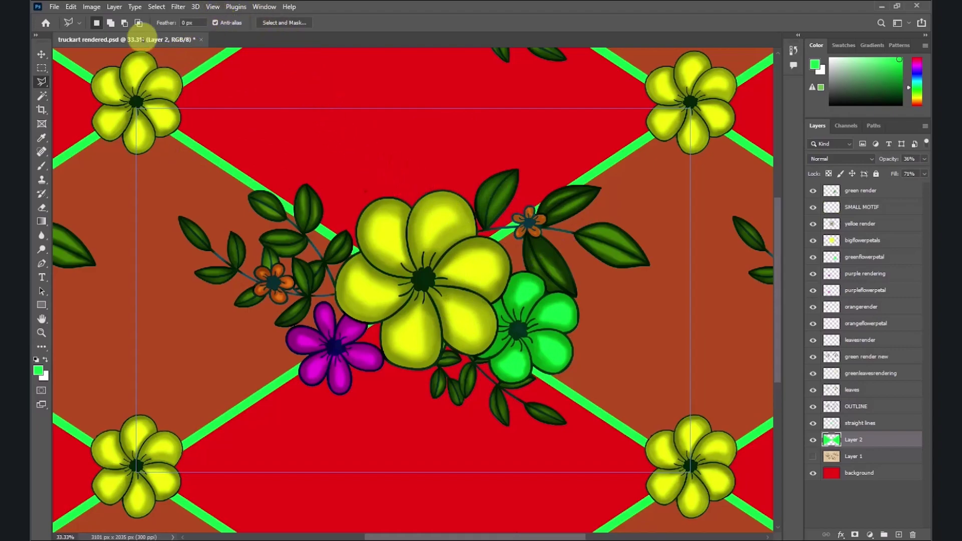
left_click(213, 6)
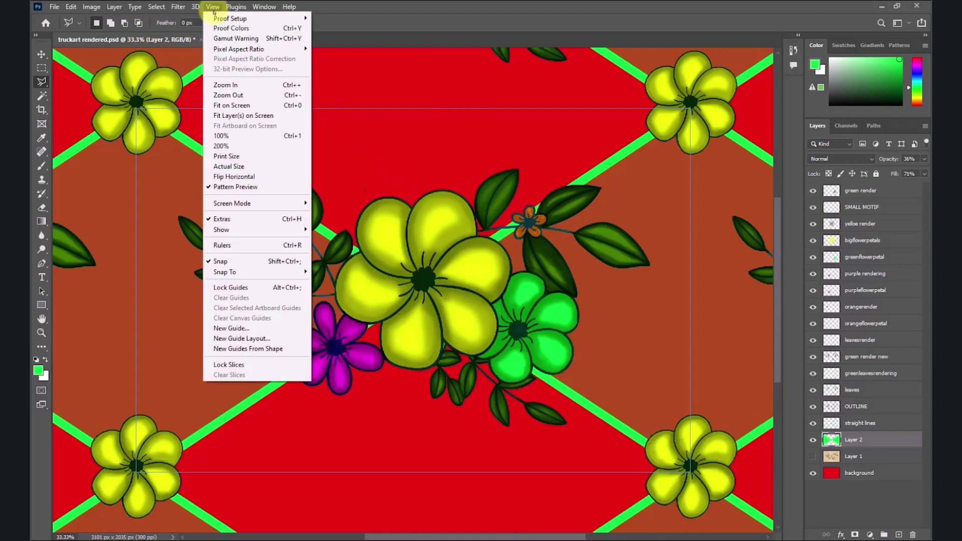
left_click(239, 187)
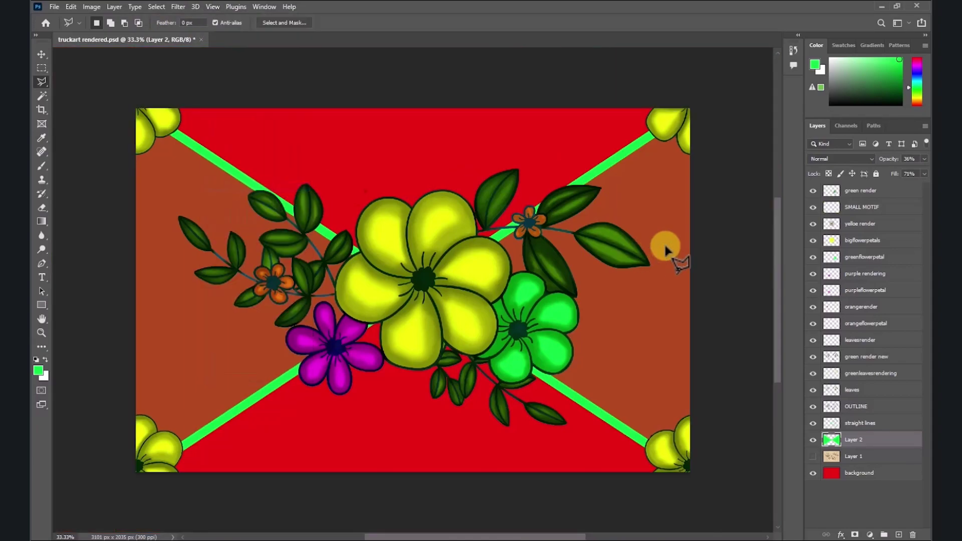
- Save the design as a separate Photoshop file named "truckart rendered BLOCK" in the CLASS 1 folder
left_click(54, 7)
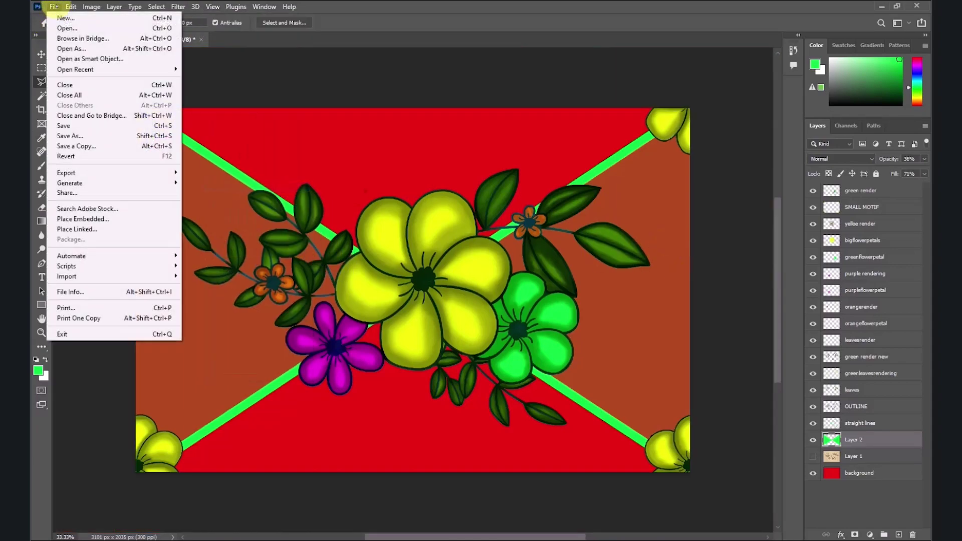
left_click(287, 155)
left_click(535, 192)
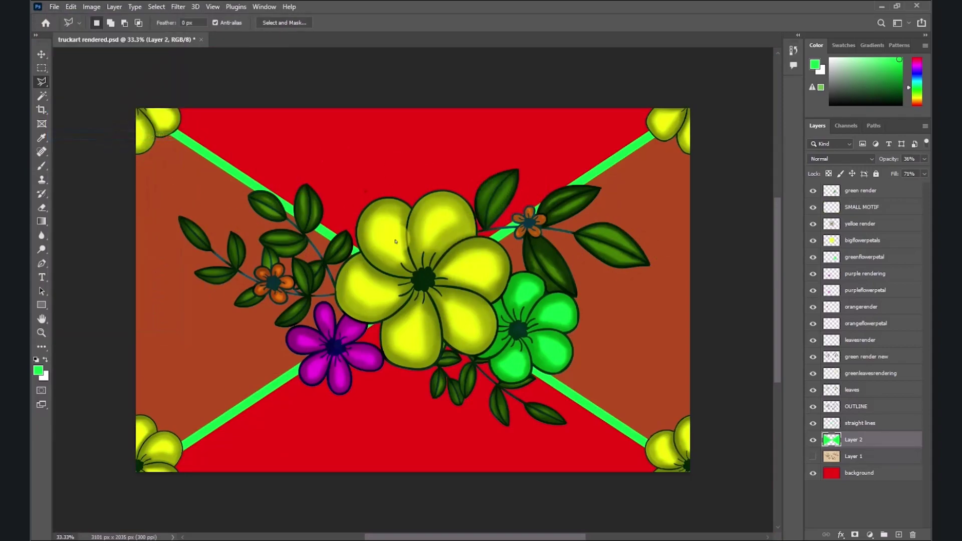
key("ctrl+shift+s")
left_click(176, 296)
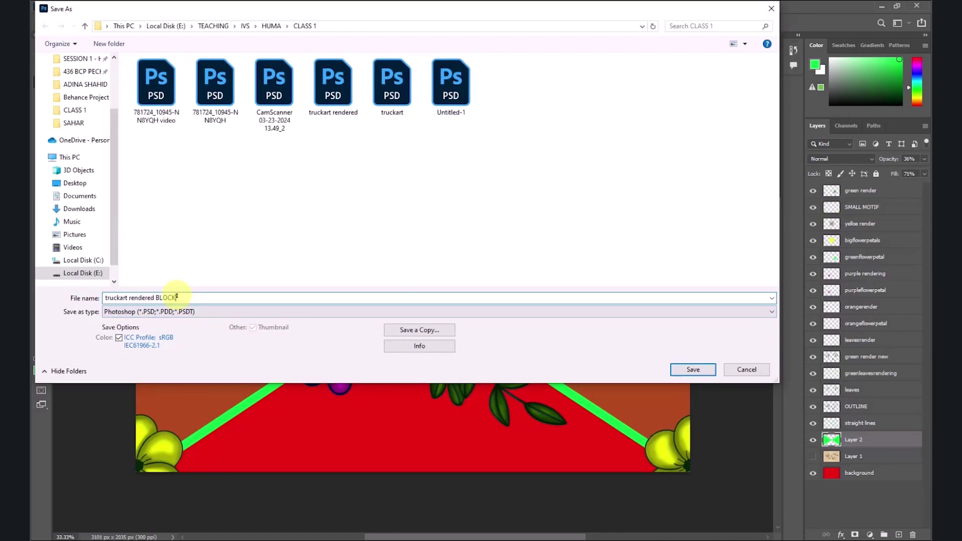
left_click(693, 370)
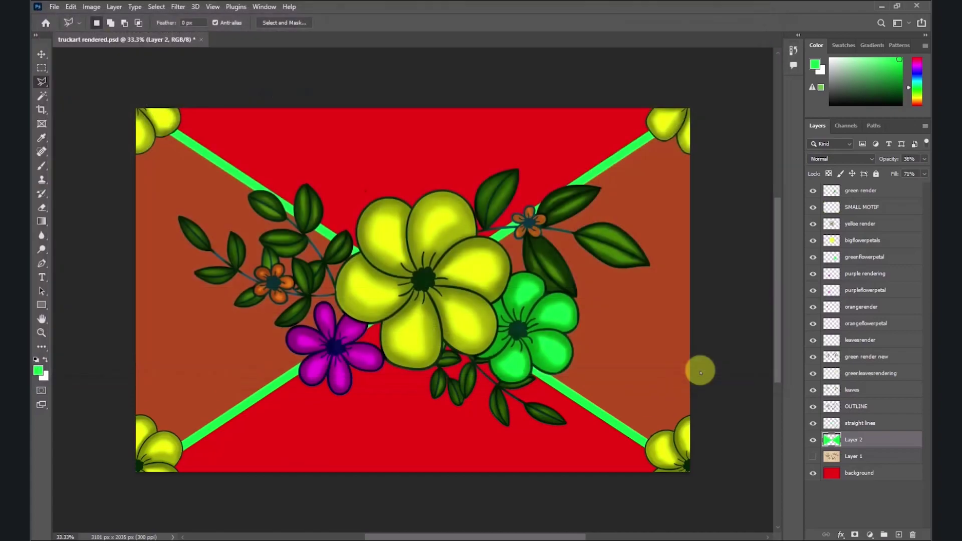
left_click(600, 155)
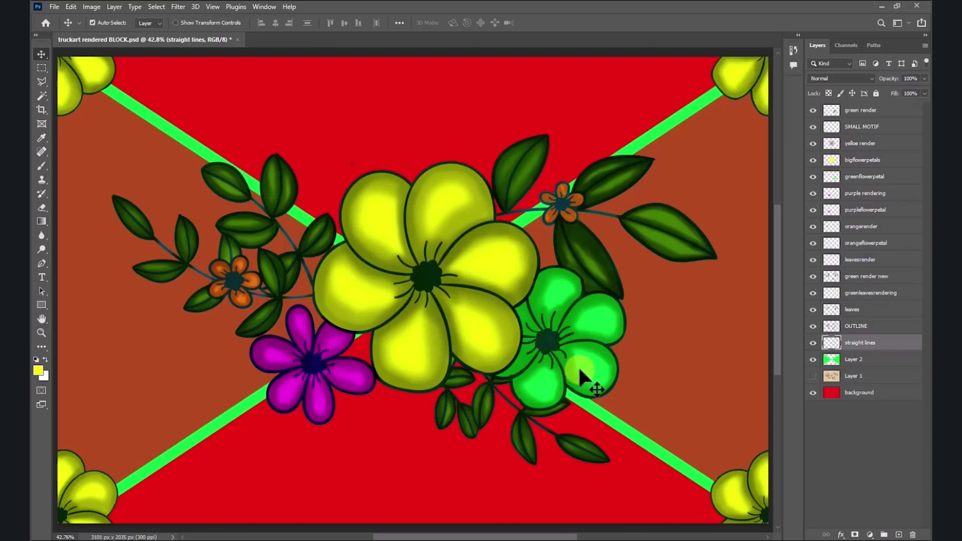
- Hide Layer 2, "straight lines" and every layer above OUTLINE, keeping only the line art and red background shown
left_click(813, 360)
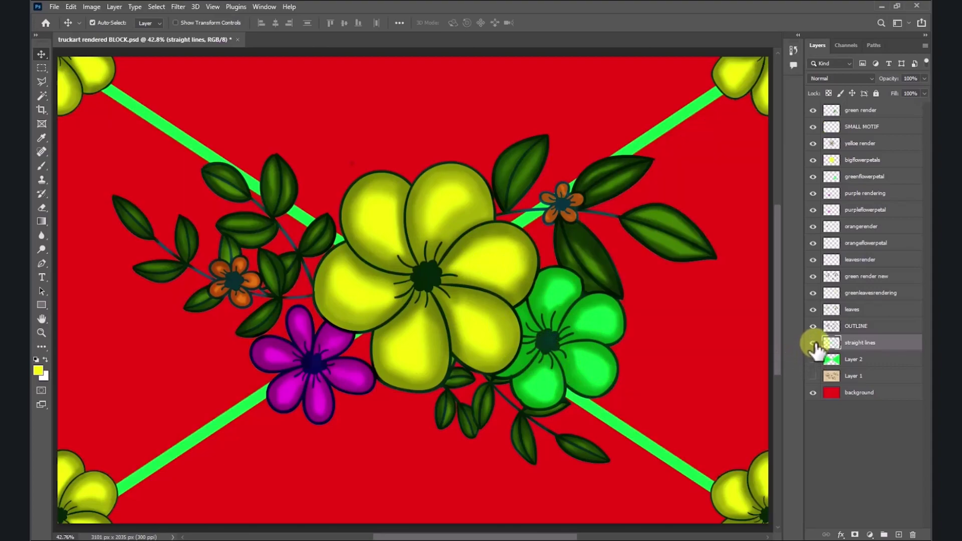
left_click(813, 343)
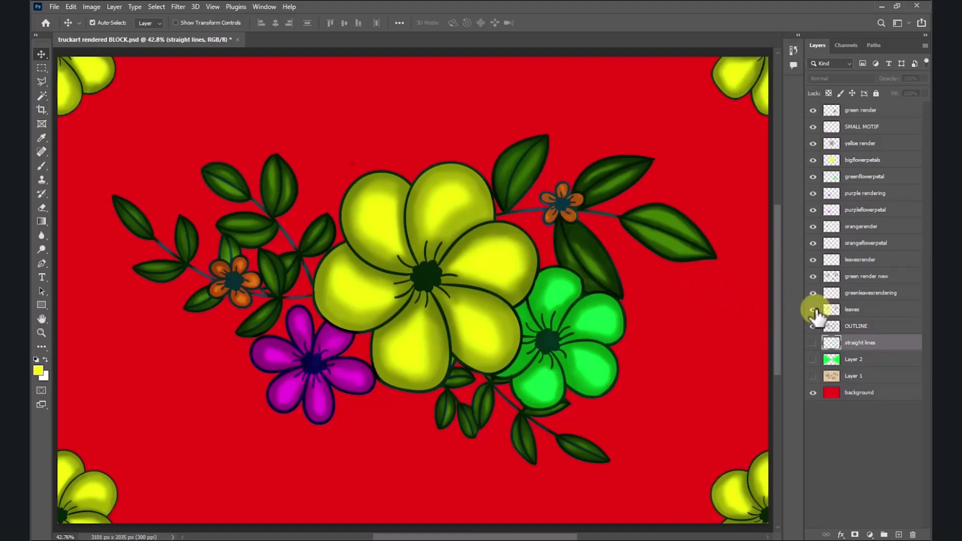
left_click_drag(814, 312, 814, 110)
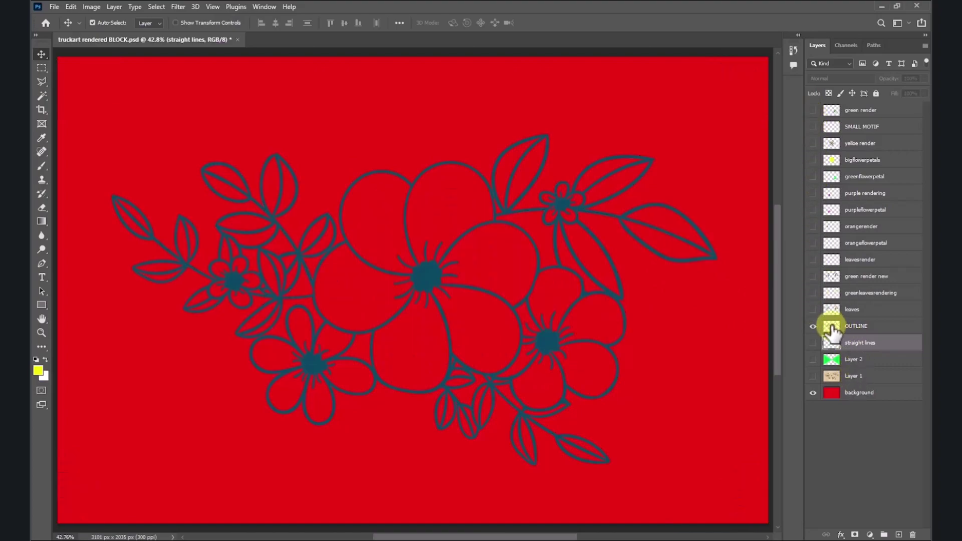
- Duplicate the OUTLINE layer
left_click(869, 332)
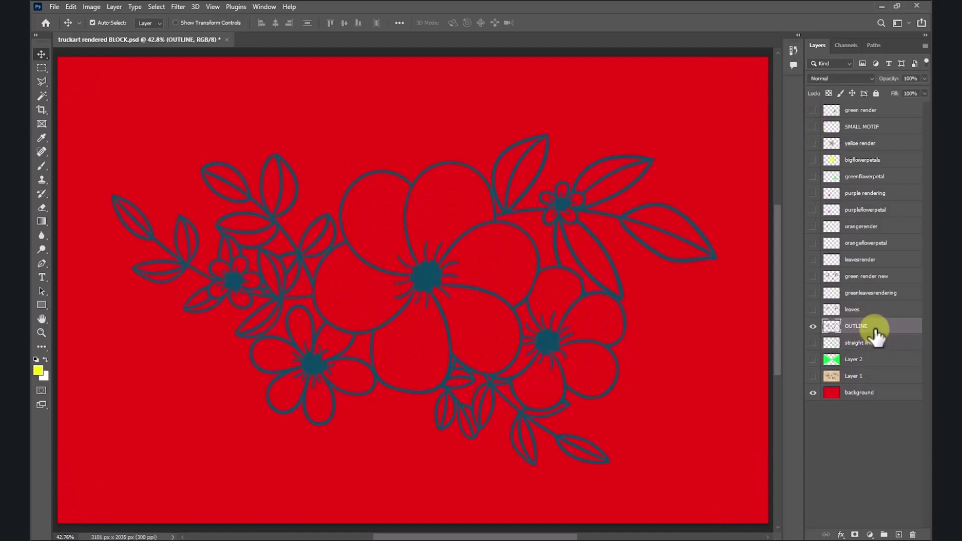
right_click(876, 336)
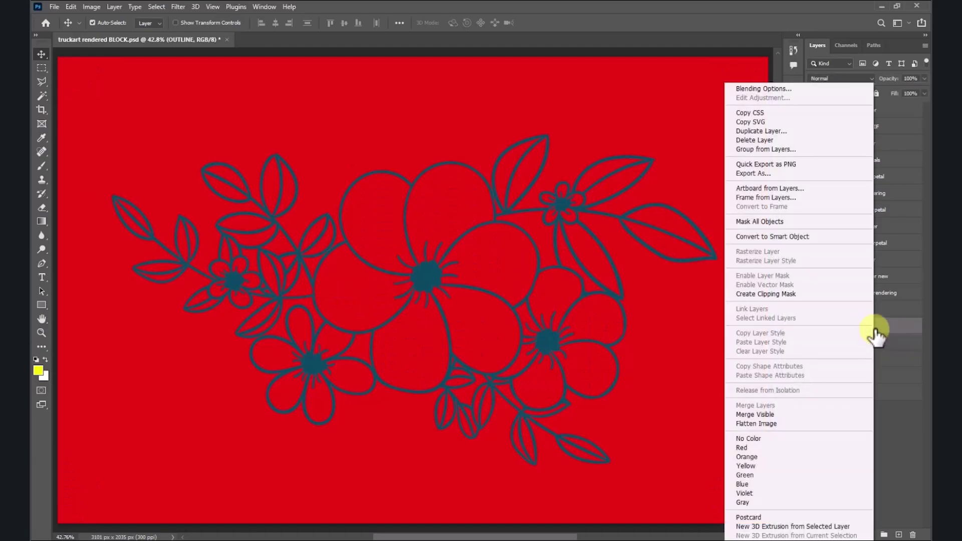
left_click(783, 131)
left_click(571, 153)
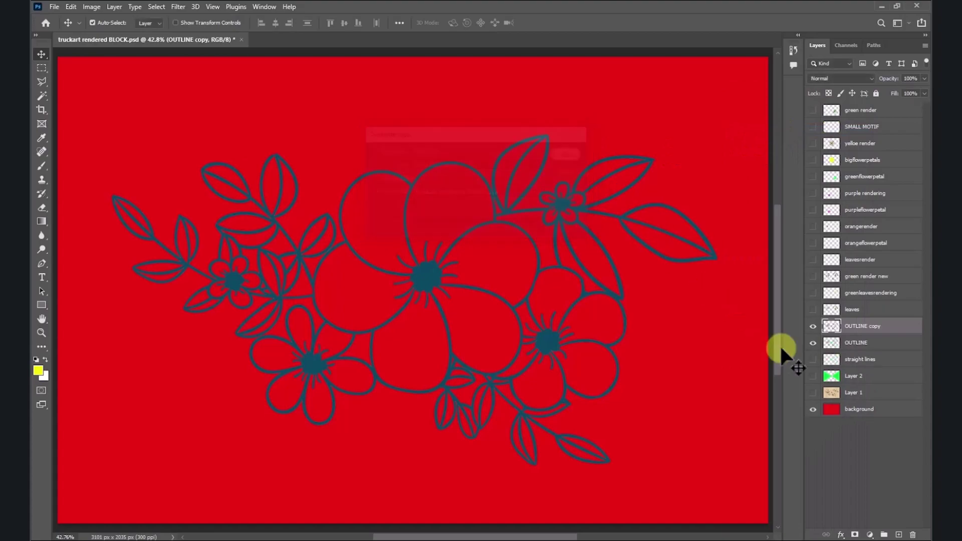
- Place the original OUTLINE layer above its copy and hide it, making OUTLINE copy the active layer
left_click(859, 345)
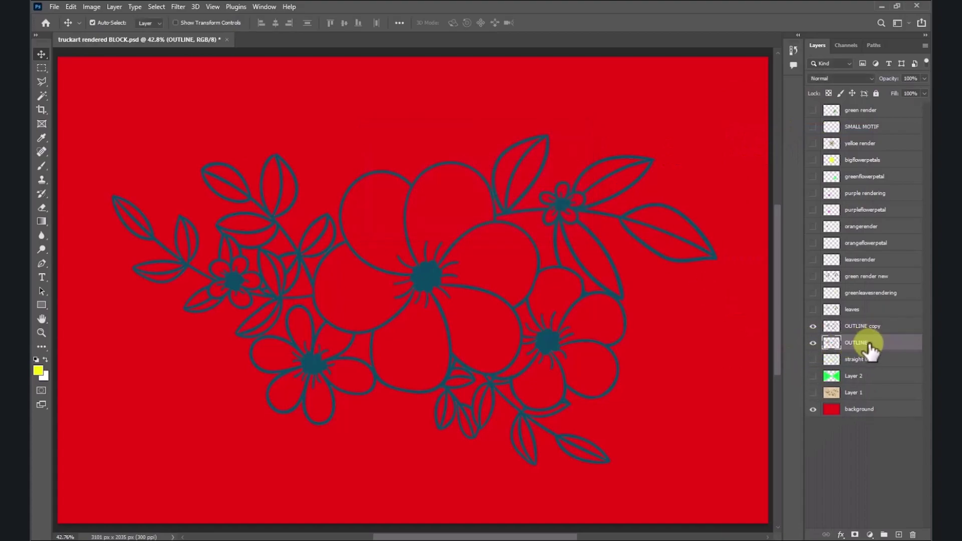
mouse_move(871, 346)
left_mouse_down()
mouse_move(867, 323)
mouse_move(868, 331)
left_mouse_up()
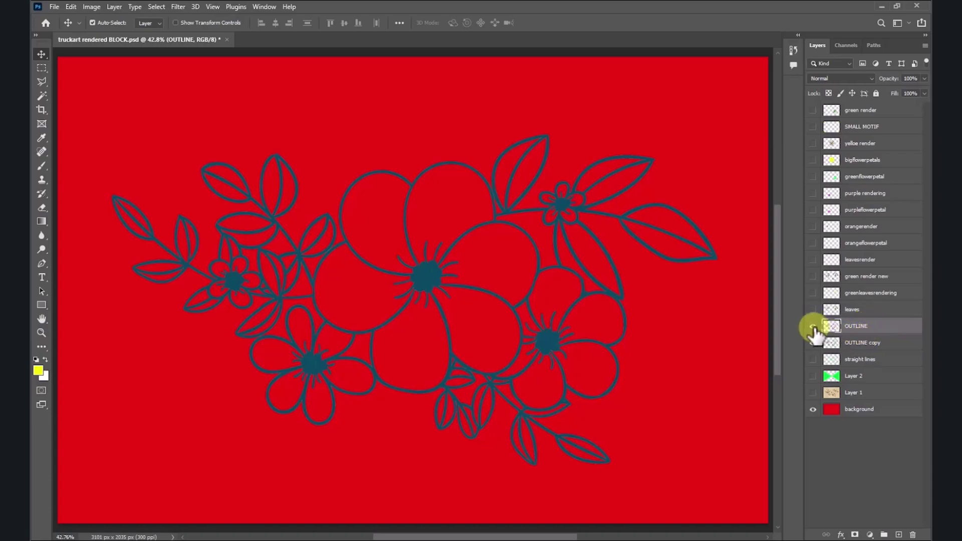
left_click(813, 327)
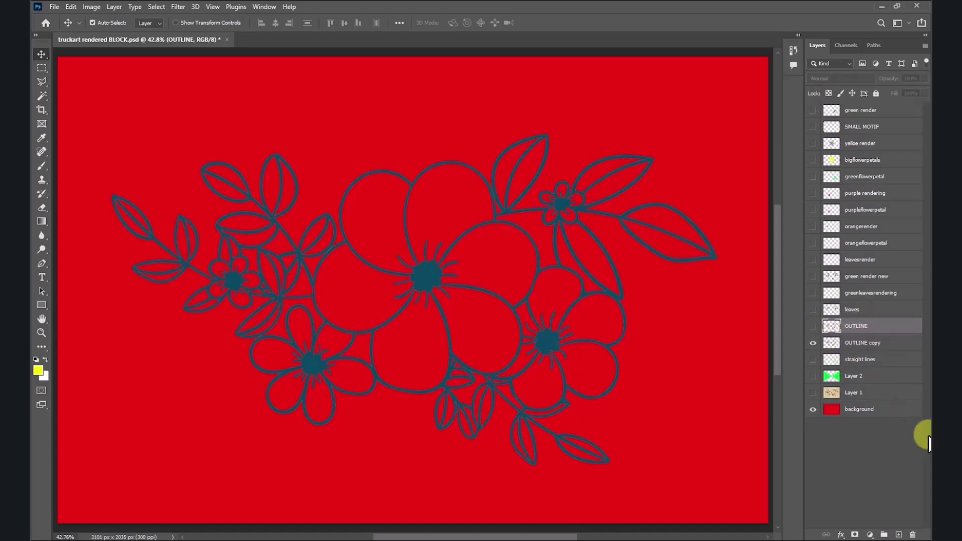
left_click(879, 347)
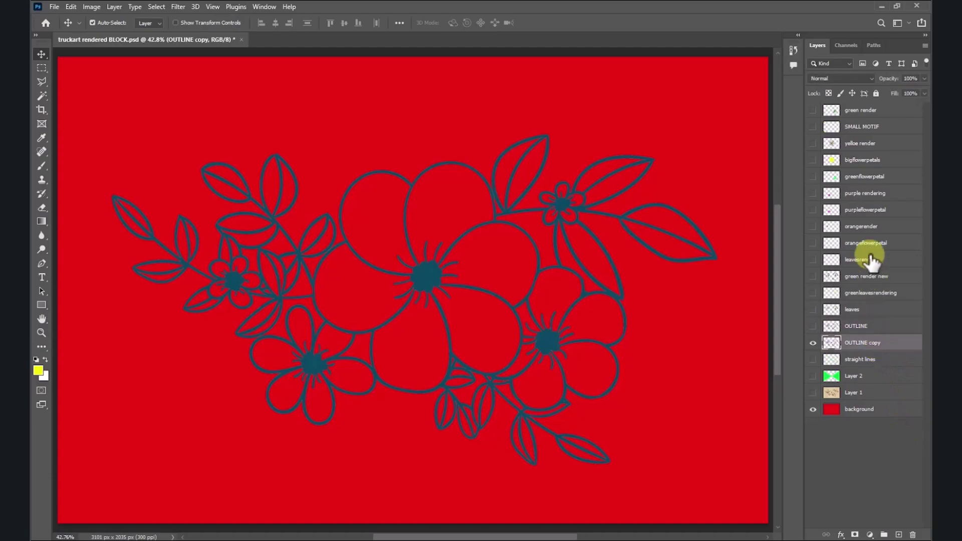
- Show the SMALL MOTIF layer and sample the yellow of a corner flower petal with the Eyedropper as foreground colour
left_click(813, 127)
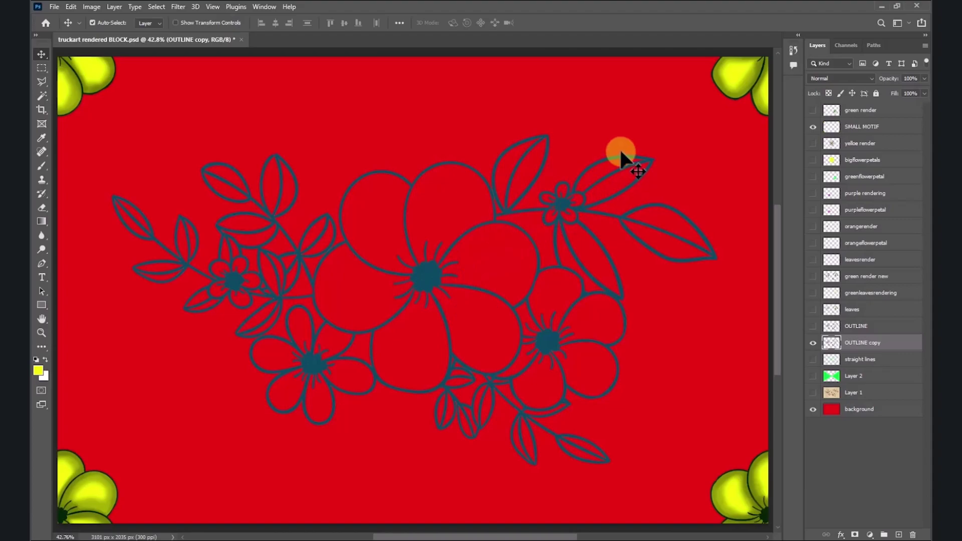
left_click(41, 139)
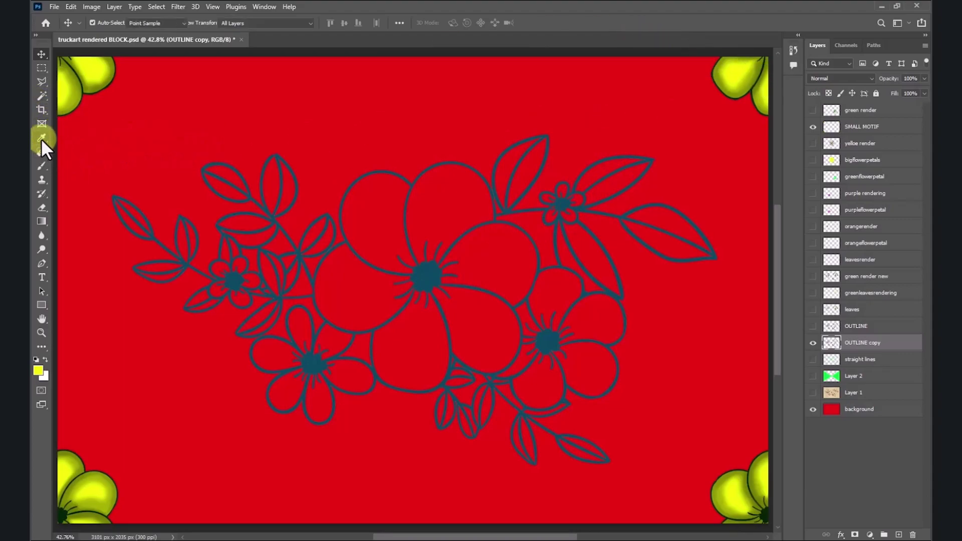
left_click(743, 79)
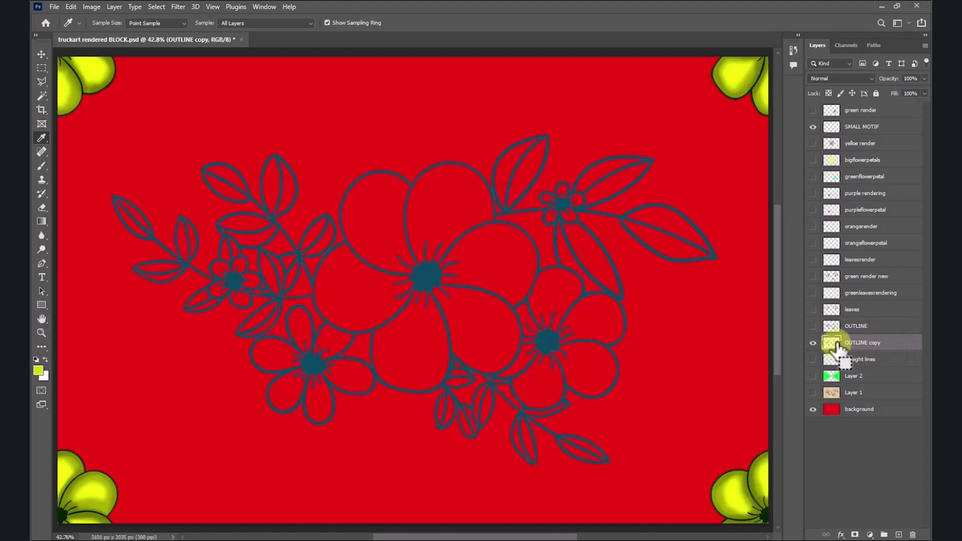
- Load the OUTLINE copy's line art as a selection, fill it with the sampled yellow, and deselect
left_click(835, 346, "ctrl")
key("alt+Left")
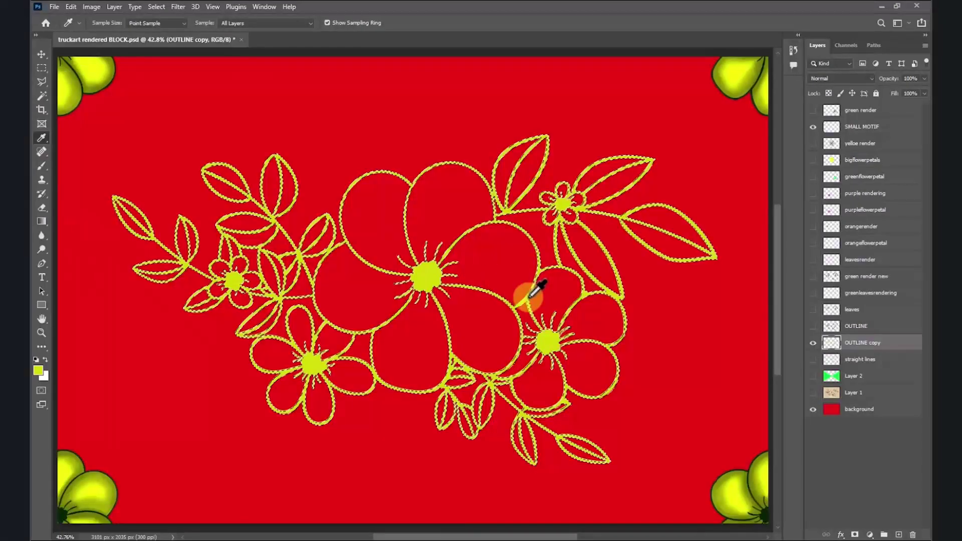
key("ctrl+d")
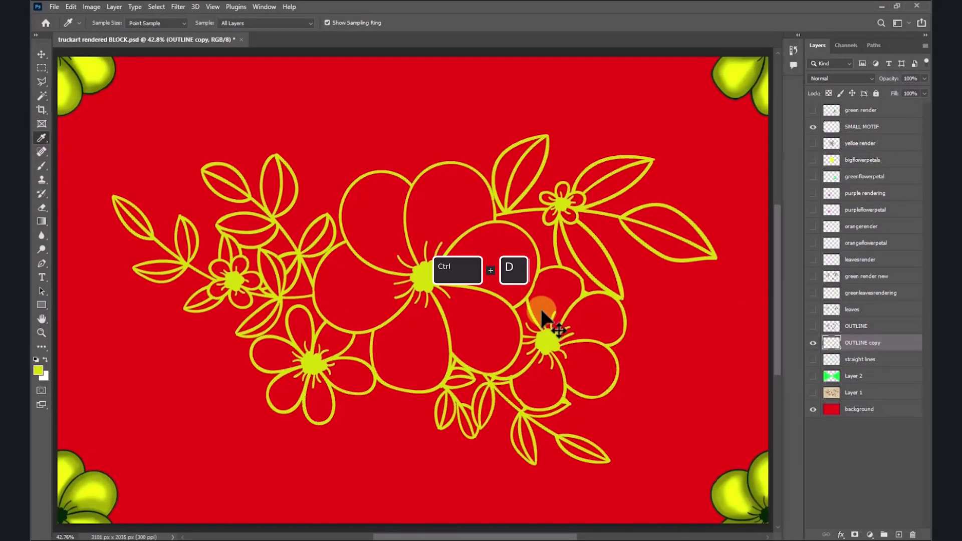
- Scale the OUTLINE copy bouquet down to about 60% and rotate it about -44° with Free Transform
left_click(42, 54)
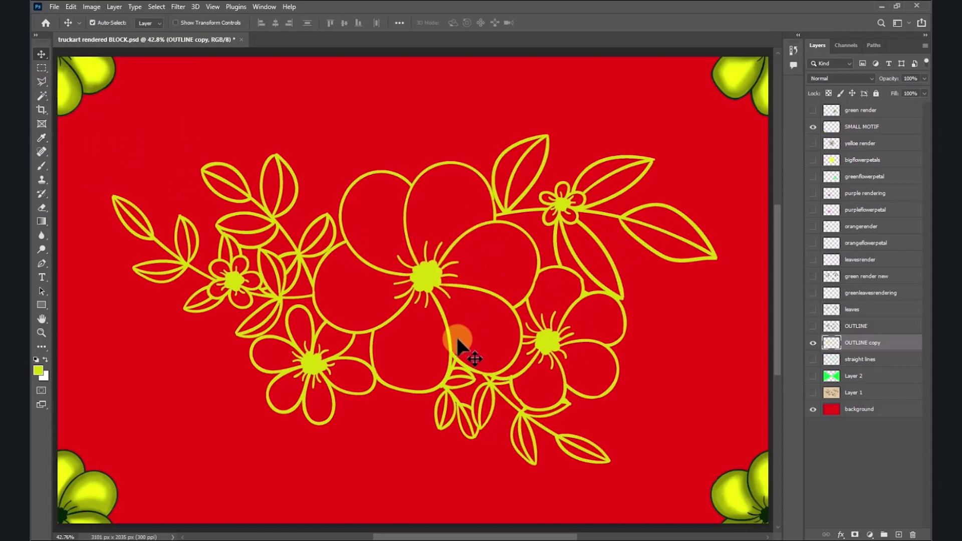
key("ctrl+t")
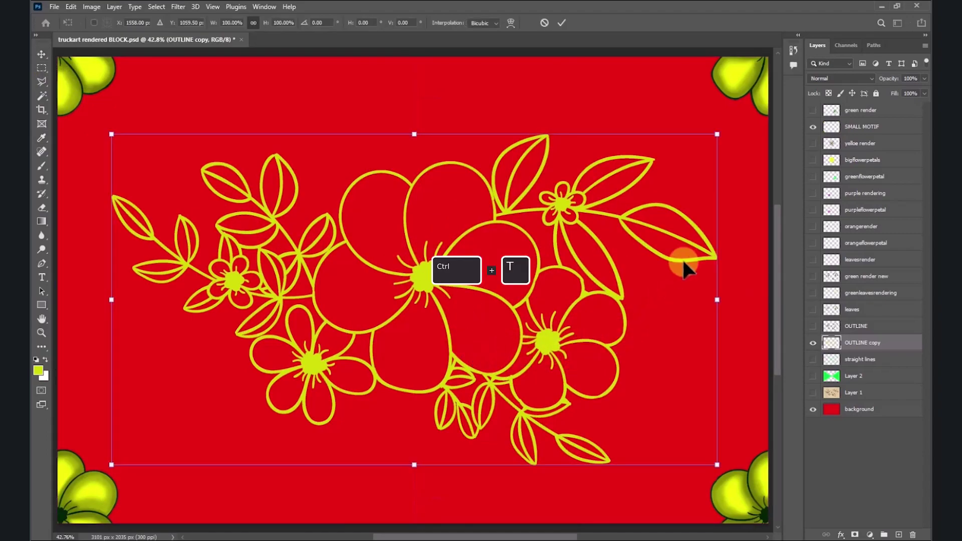
scroll(730, 142, "down", 1)
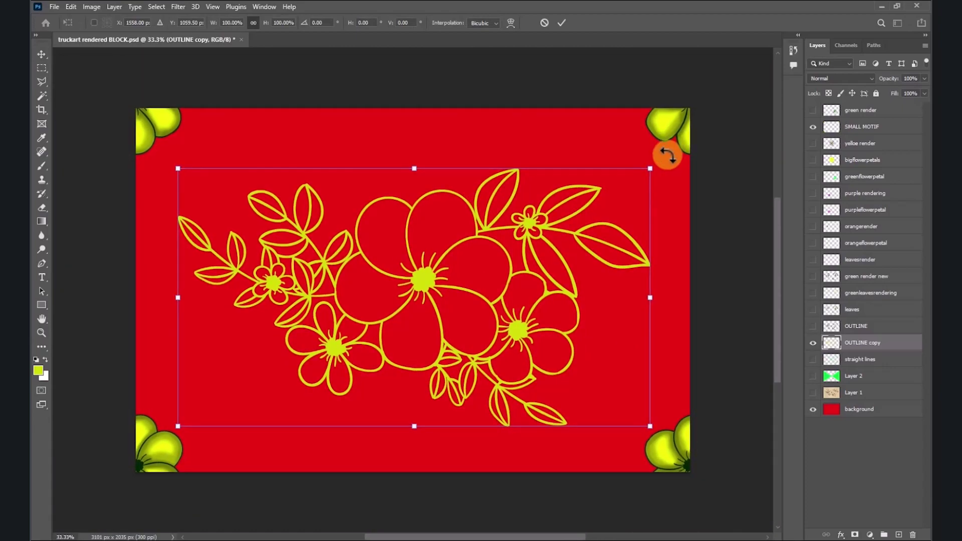
scroll(667, 156, "down", 1)
left_click_drag(604, 187, 566, 161)
left_click_drag(610, 343, 455, 304)
left_click_drag(444, 175, 372, 161)
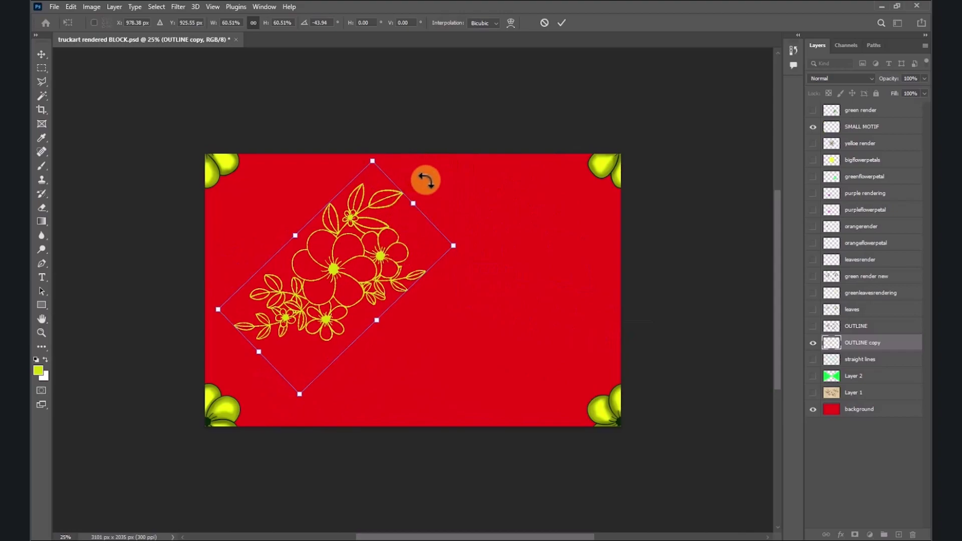
- Adjust the bouquet's rotation to about -32°, move it into the tile's upper-right corner, shrink it slightly and apply the transform
left_click_drag(425, 180, 444, 194)
left_click_drag(336, 266, 520, 241)
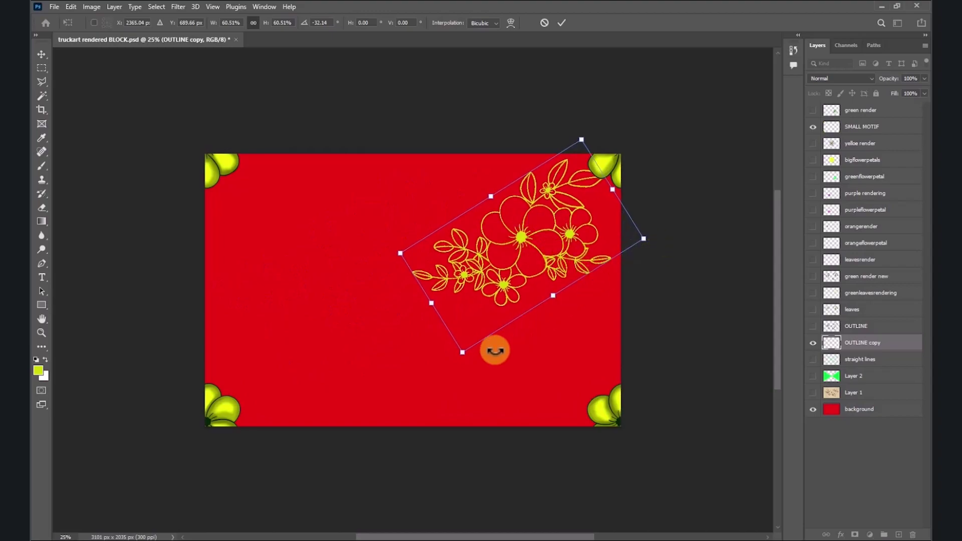
left_click_drag(463, 354, 485, 327)
key("Return")
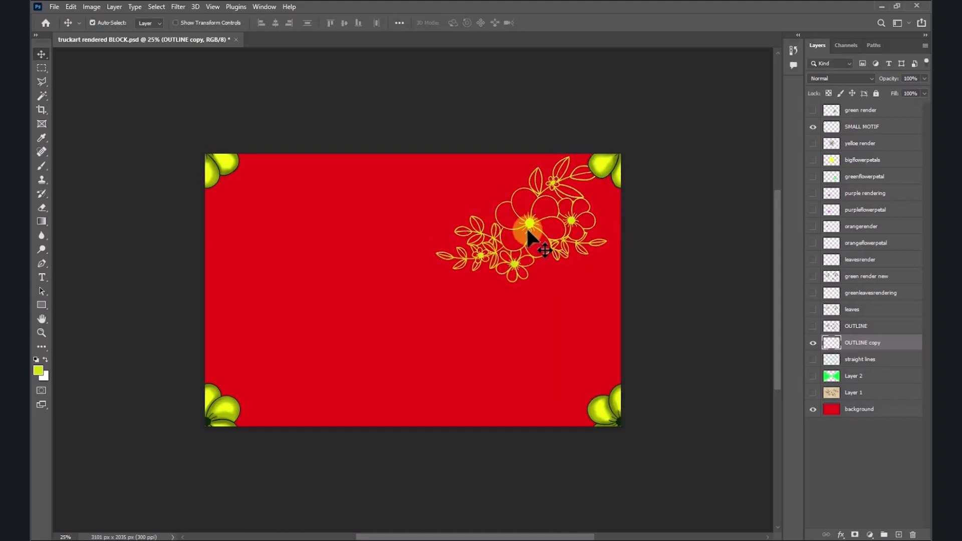
- Duplicate the yellow outline bouquet diagonally down to the tile's centre and nudge the copy so the leaf tips of both bouquets meet
key("alt")
left_click_drag(531, 226, 366, 306)
key("ctrl+plus")
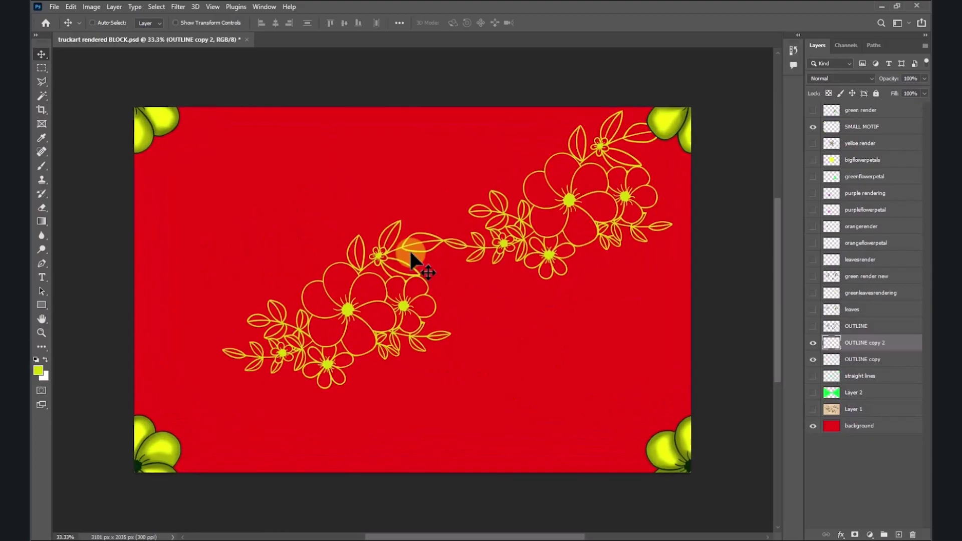
key("ctrl+plus")
key("ctrl+plus")
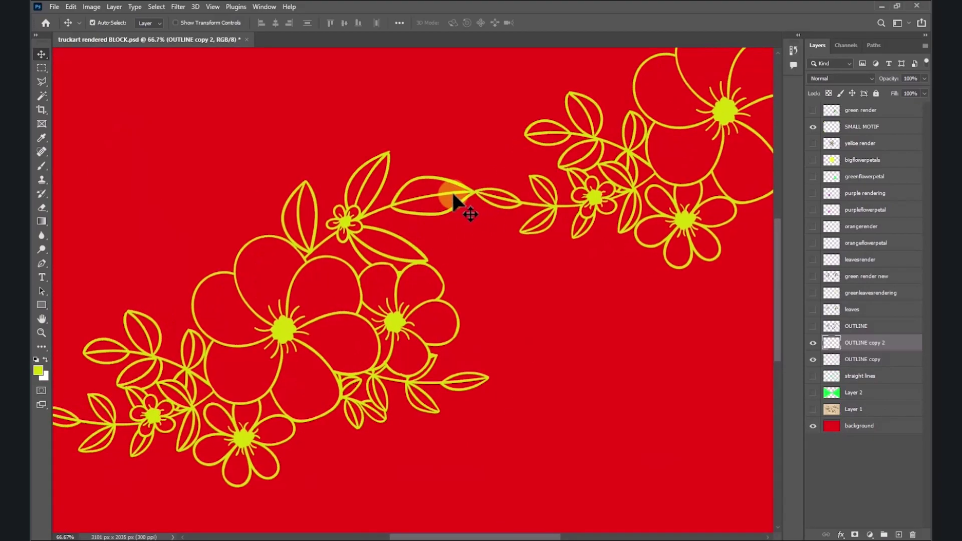
key("Up")
key("Up")
key("Up")
key("Up")
key("Right")
key("Down")
key("ctrl+minus")
key("ctrl+minus")
key("ctrl+minus")
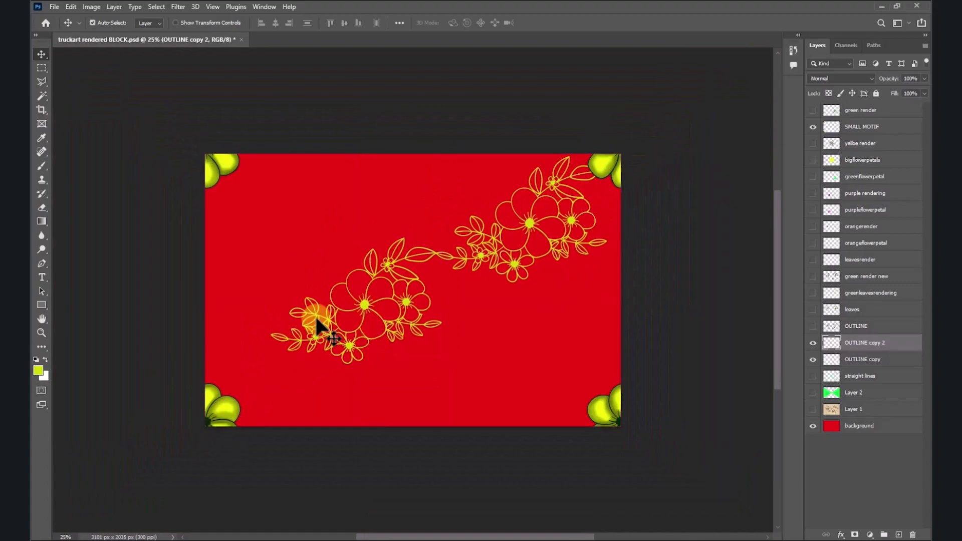
- Duplicate the middle outline bouquet towards the lower-left corner of the tile and nudge it up and left into line with the chain
key("alt")
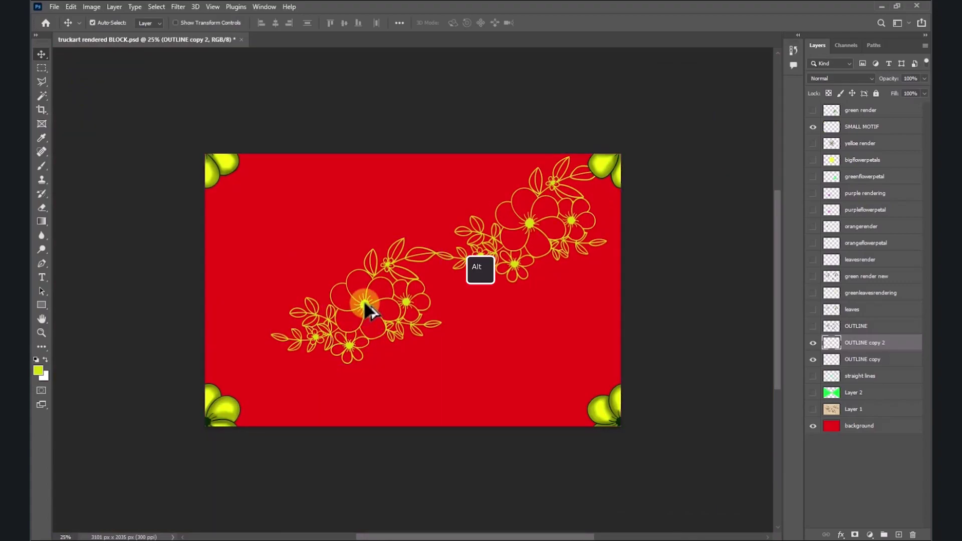
left_click_drag(364, 301, 253, 407)
key("shift+Left")
key("shift+Left")
key("shift+Left")
key("shift+Left")
key("shift+Left")
key("shift+Left")
key("shift+Left")
key("shift+Left")
key("shift+Left")
key("shift+Up")
key("shift+Up")
key("shift+Up")
key("shift+Up")
key("shift+Up")
key("shift+Up")
key("shift+Up")
key("shift+Left")
key("shift+Left")
key("shift+Left")
key("shift+Left")
key("shift+Up")
key("shift+Up")
key("shift+Up")
key("Up")
- Fine-tune the third outline bouquet's position so its leaf tip joins the middle bouquet
key("ctrl+plus")
key("ctrl+plus")
key("ctrl+plus")
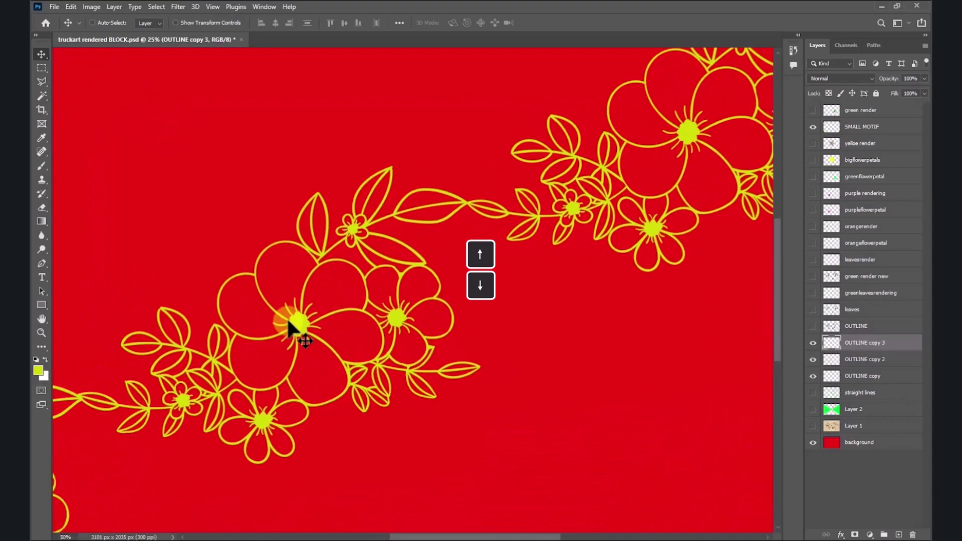
left_click_drag(492, 269, 606, 240)
key("Left")
key("Left")
key("Left")
key("Left")
key("Left")
key("Left")
key("Left")
key("Left")
key("Left")
key("Left")
key("Left")
key("Left")
key("Up")
key("Up")
key("Up")
key("Up")
key("Up")
key("Up")
key("Up")
key("Up")
key("Right")
key("Right")
key("Right")
key("Right")
key("Up")
key("Up")
key("Up")
key("Up")
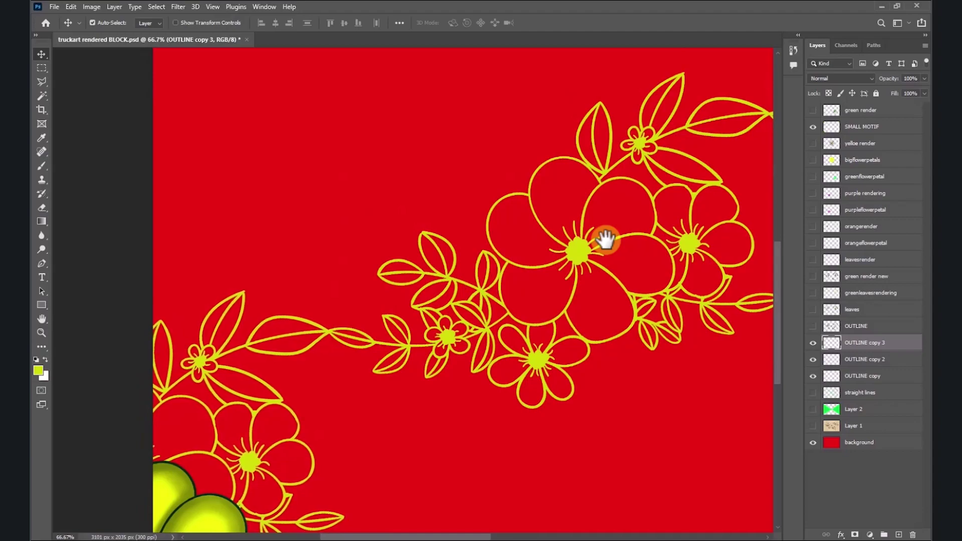
scroll(606, 240, "down", 3)
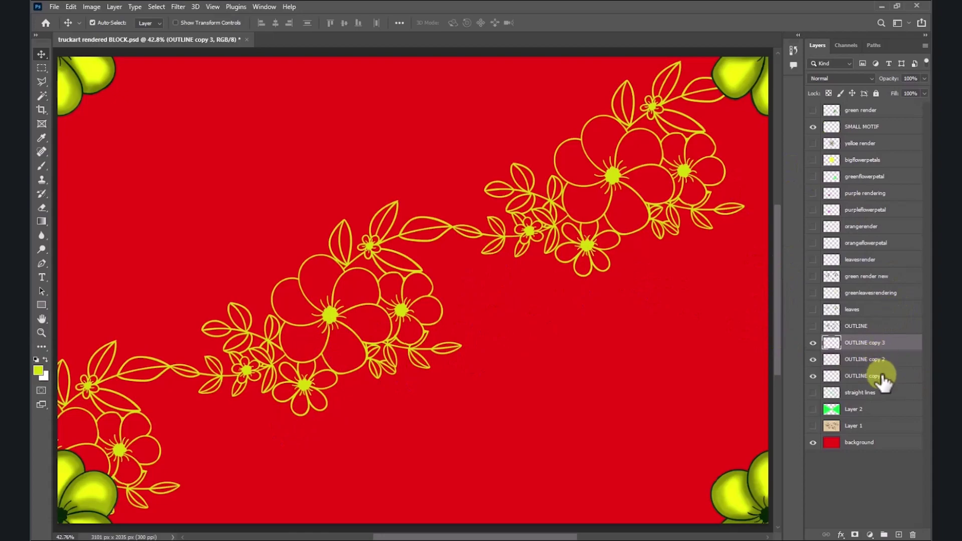
- Select the three OUTLINE copy layers, scale them together to about 83% and rotate them about -4.9°
key("shift")
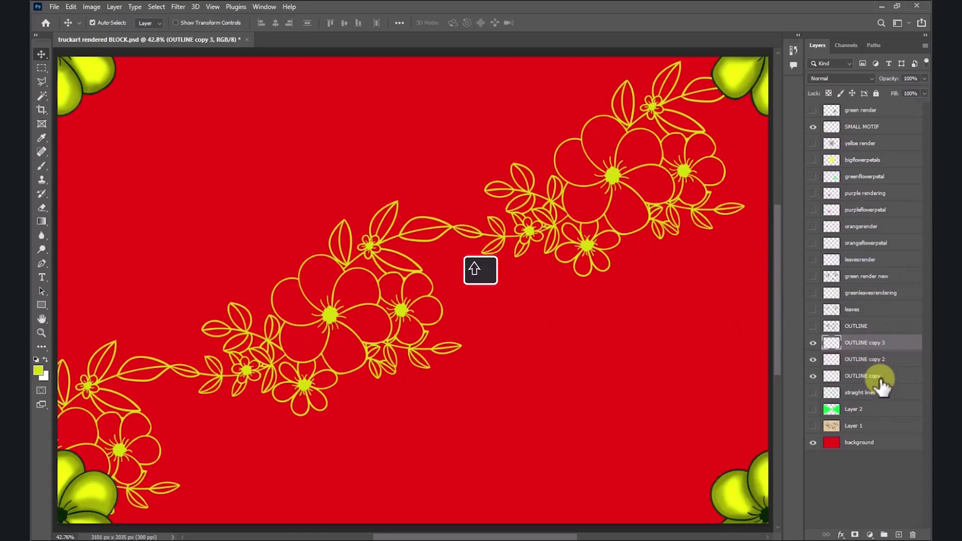
left_click(881, 381, "shift")
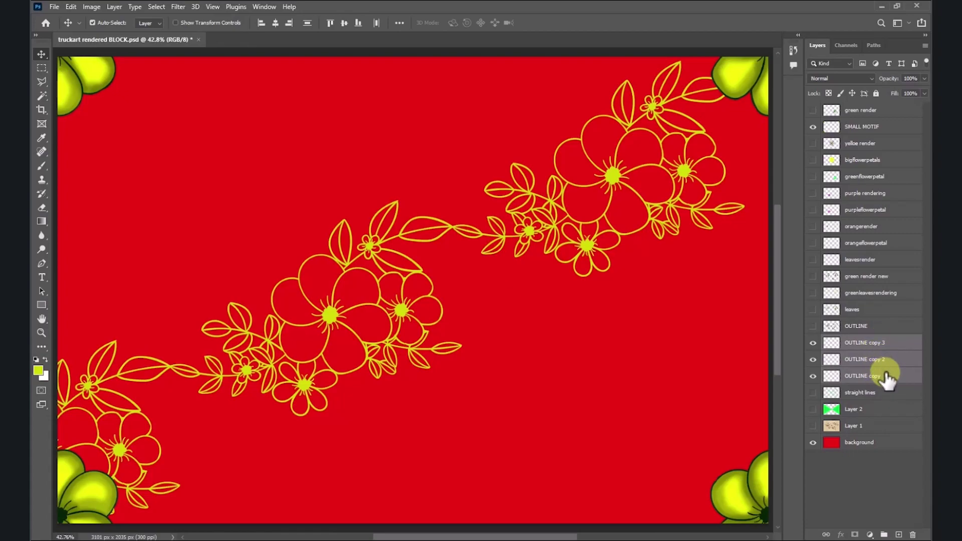
key("ctrl+t")
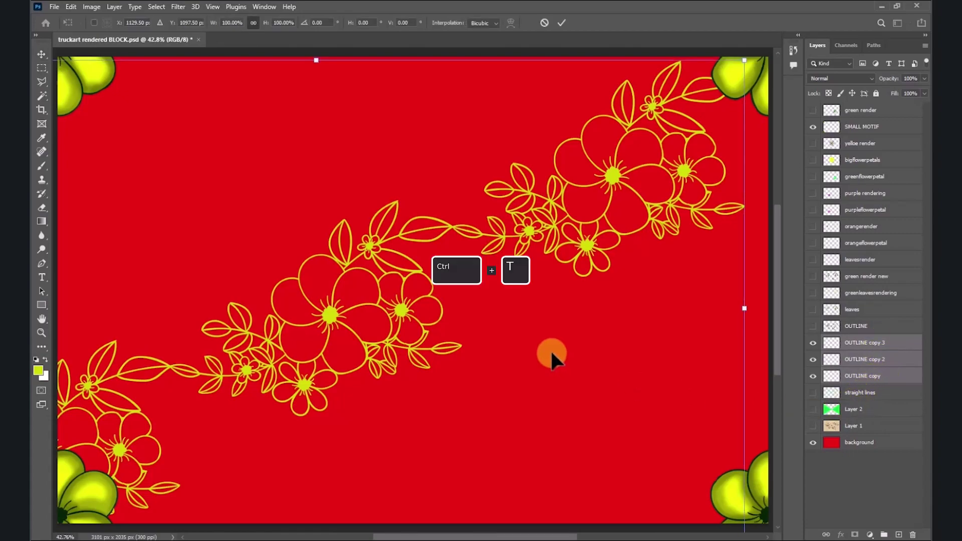
key("ctrl+minus")
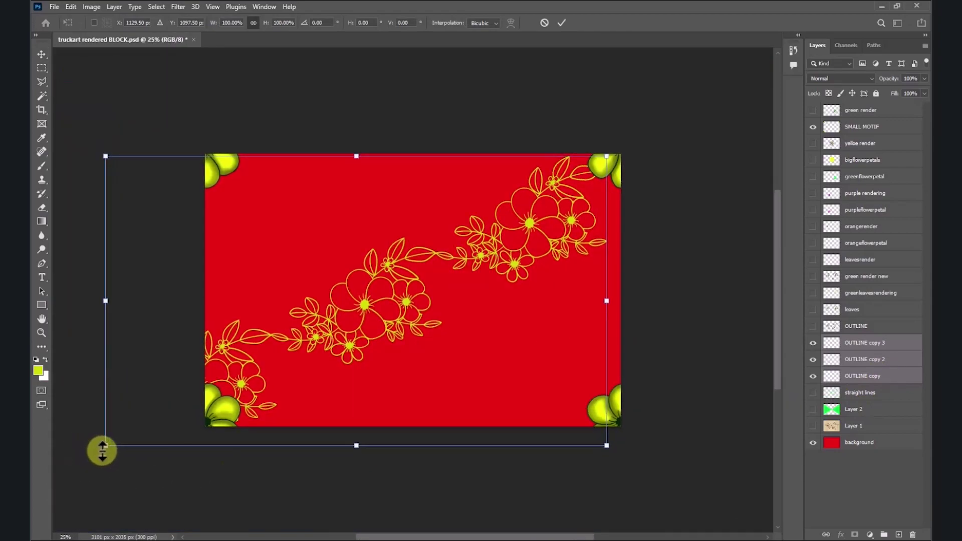
left_click_drag(105, 449, 137, 447)
left_click_drag(170, 442, 224, 462)
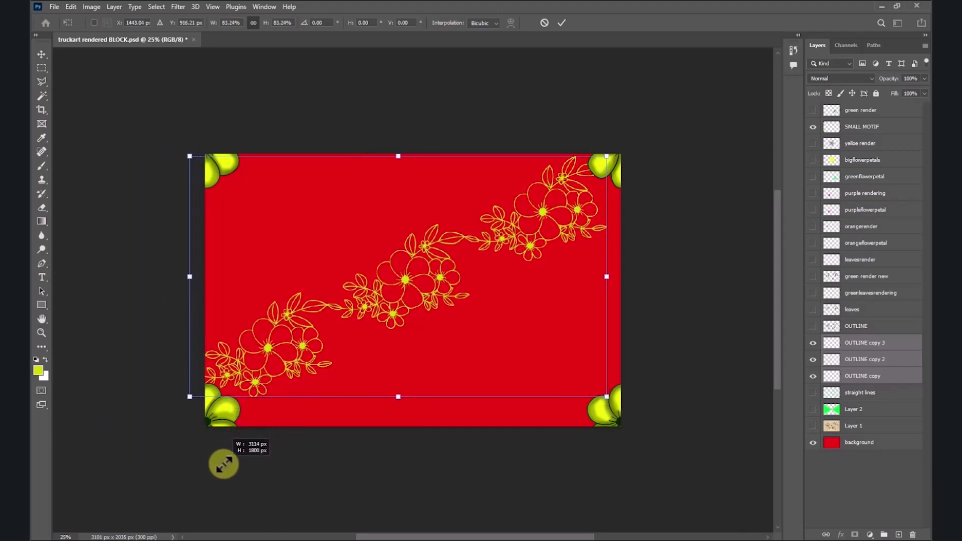
left_click_drag(621, 423, 644, 412)
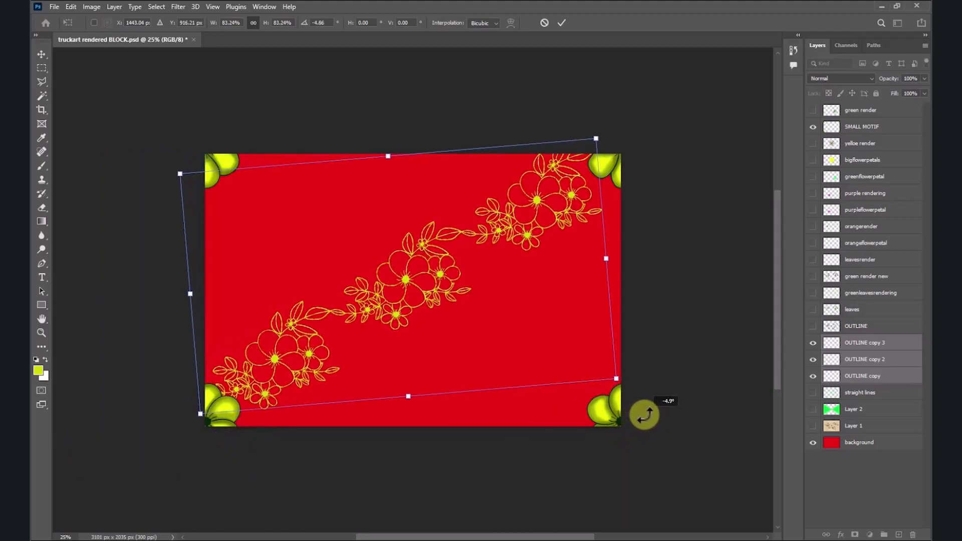
- Reduce the bouquet chain to about 80%, fit it along the diagonal between the corner flowers, and apply the transform
left_click_drag(600, 136, 585, 181)
left_click_drag(519, 215, 545, 214)
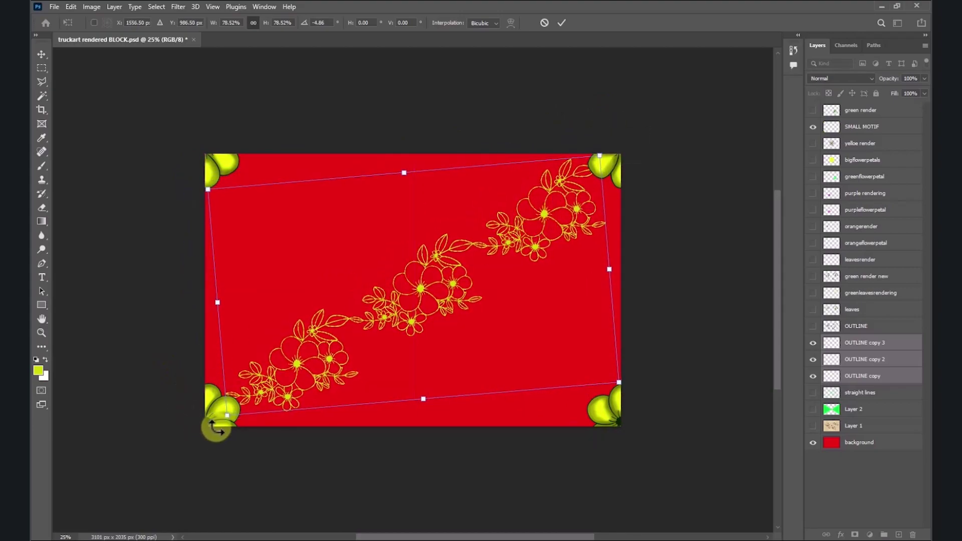
left_click_drag(225, 414, 226, 421)
left_click_drag(601, 156, 603, 154)
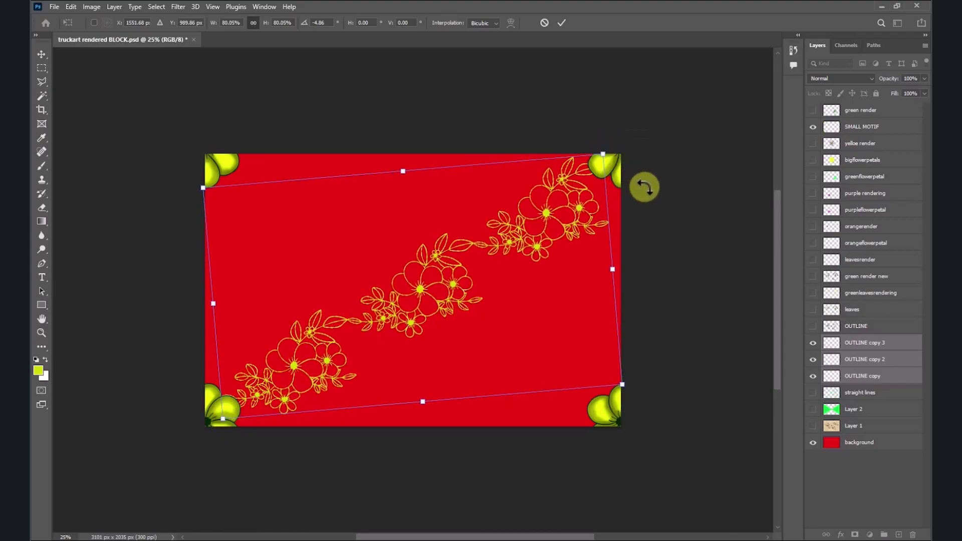
key("Return")
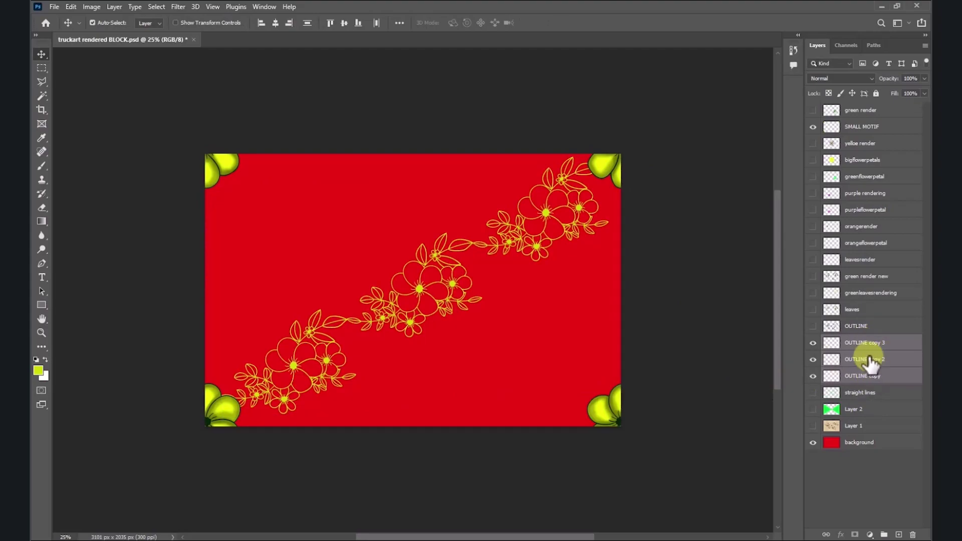
- Merge the three OUTLINE copy layers into one and check the merged layer by toggling its visibility
left_click(924, 46)
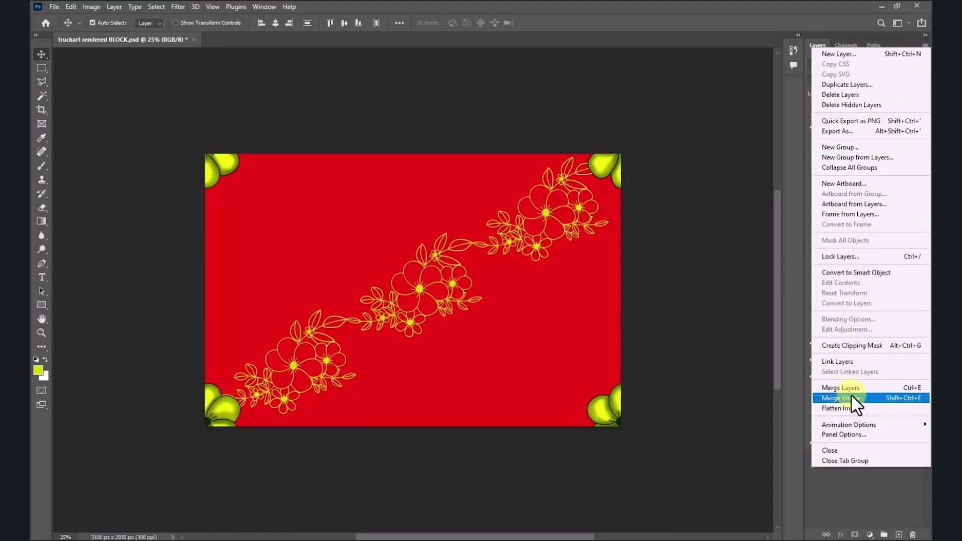
left_click(892, 388)
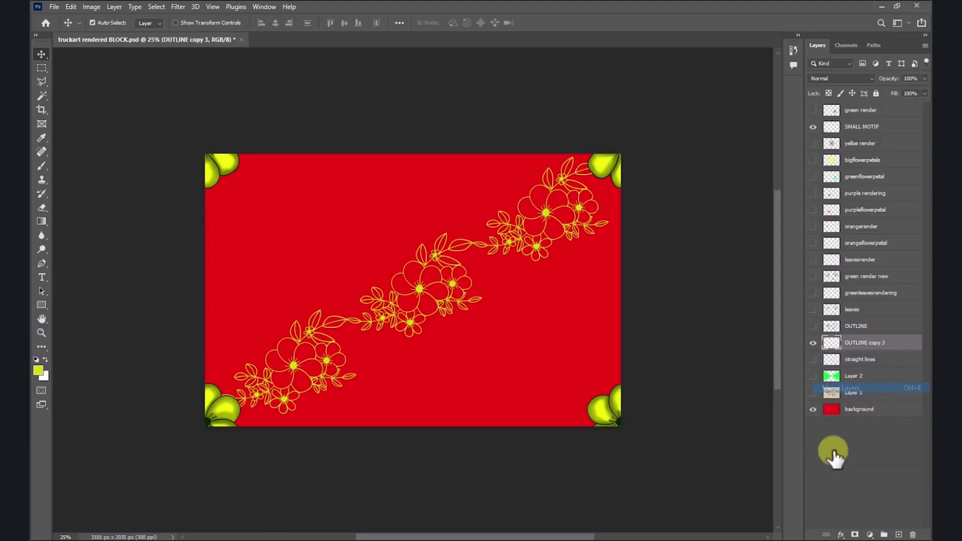
left_click(812, 344)
left_click(813, 344)
left_click(812, 344)
left_click(812, 344)
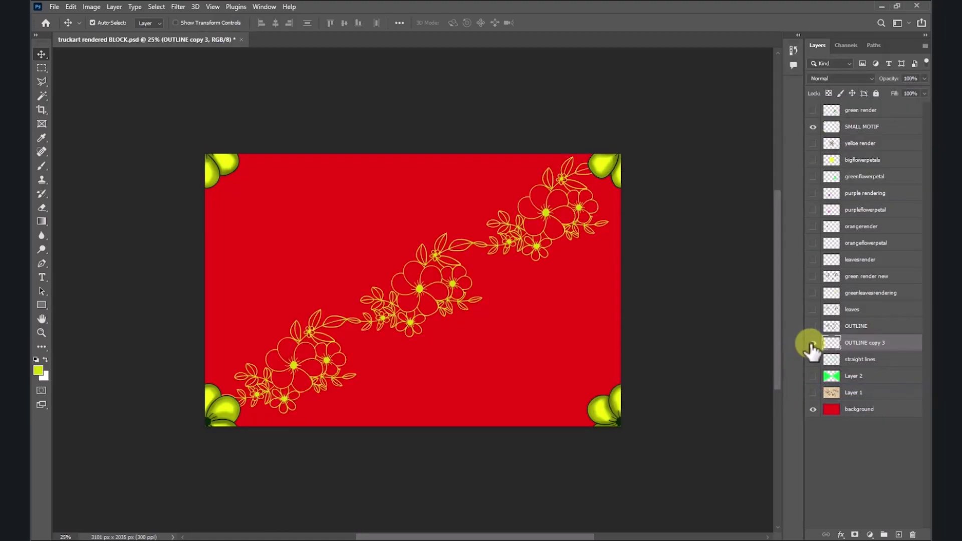
- Show all bouquet layers from OUTLINE up to green render and turn on Pattern Preview, accepting the smart-object notice
left_click_drag(812, 335, 812, 113)
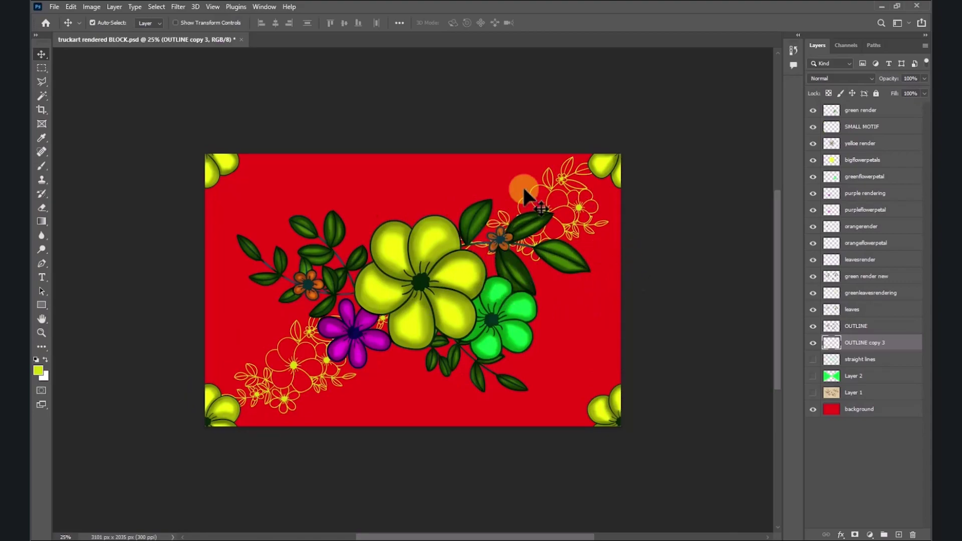
left_click(213, 6)
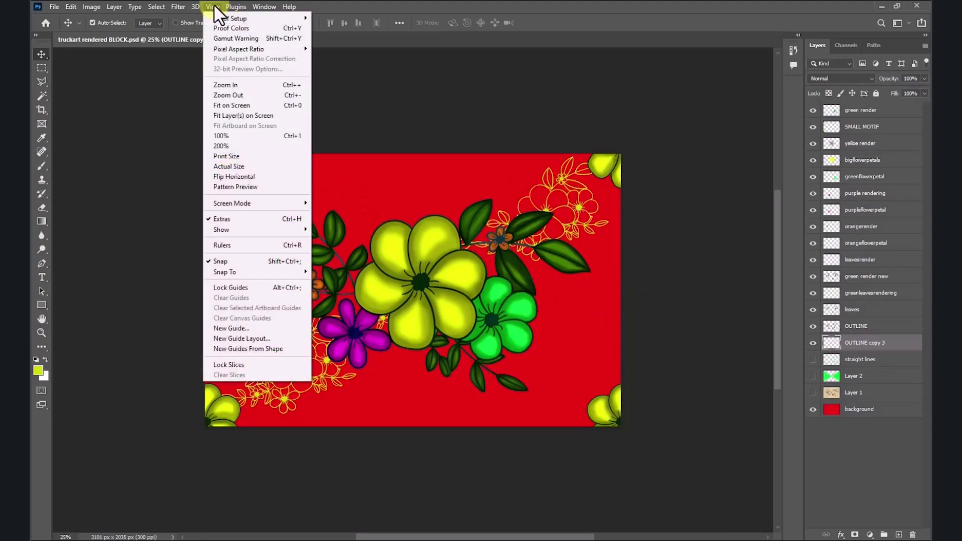
left_click(267, 187)
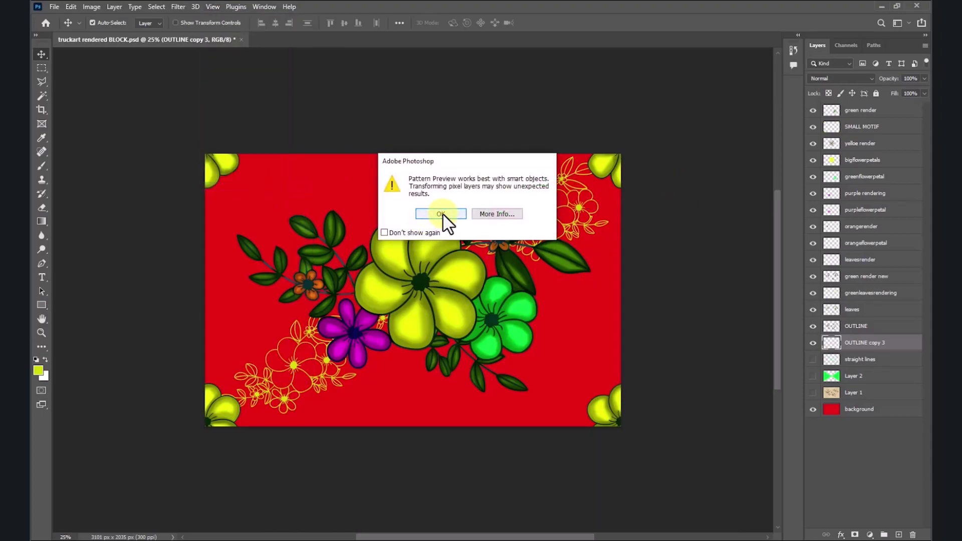
left_click(442, 214)
key("ctrl+minus")
key("ctrl+minus")
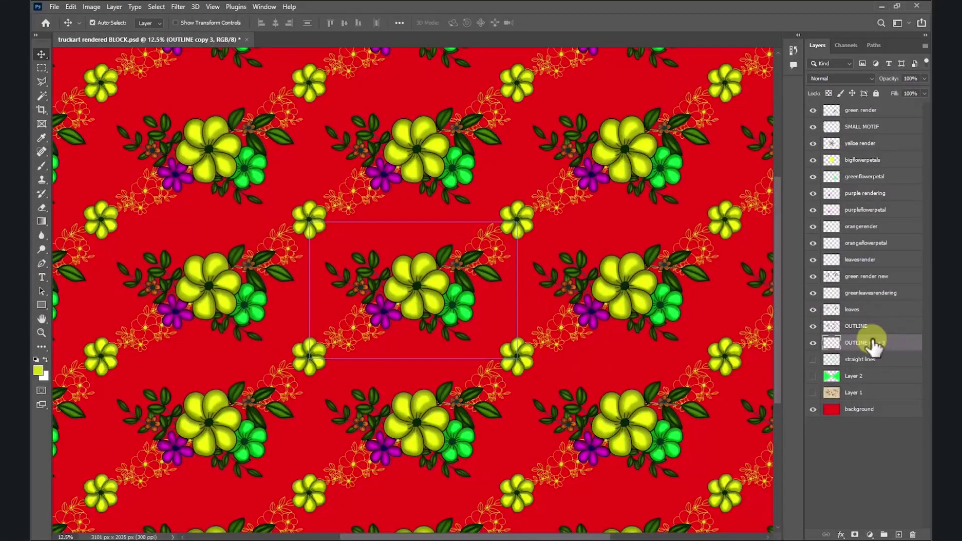
- Compare the repeat using straight lines and Layer 2 instead of OUTLINE copy 3, restore the outline chain, and inspect the tiling
left_click(813, 344)
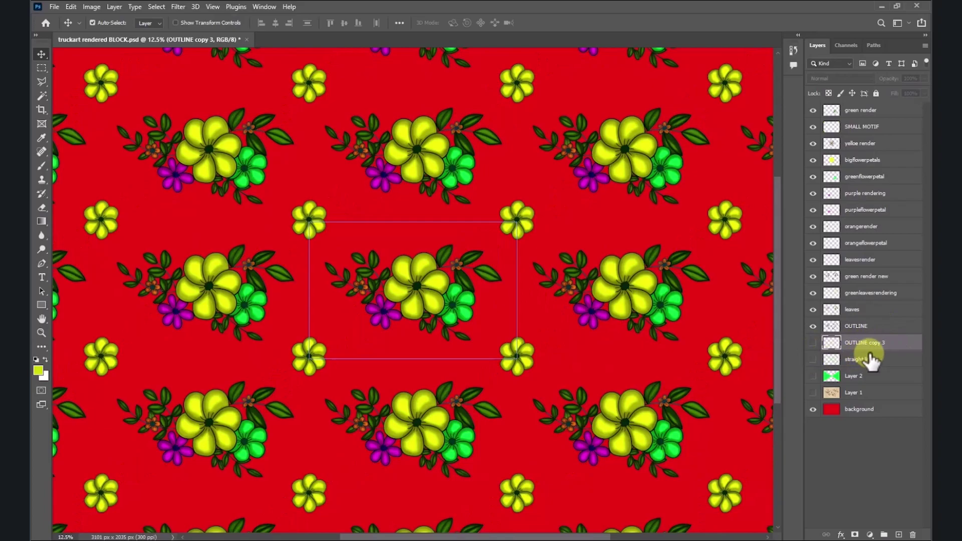
left_click(813, 376)
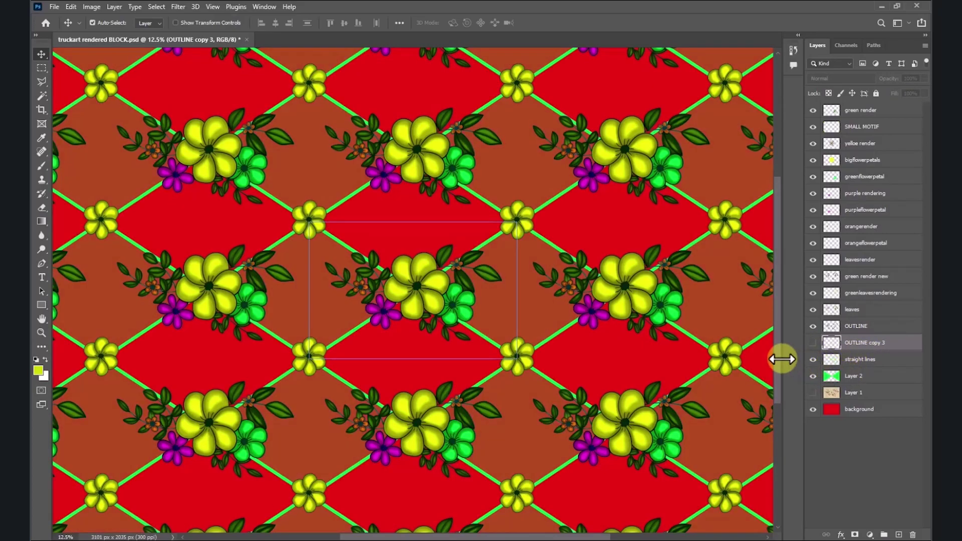
left_click(813, 393)
left_click(813, 376)
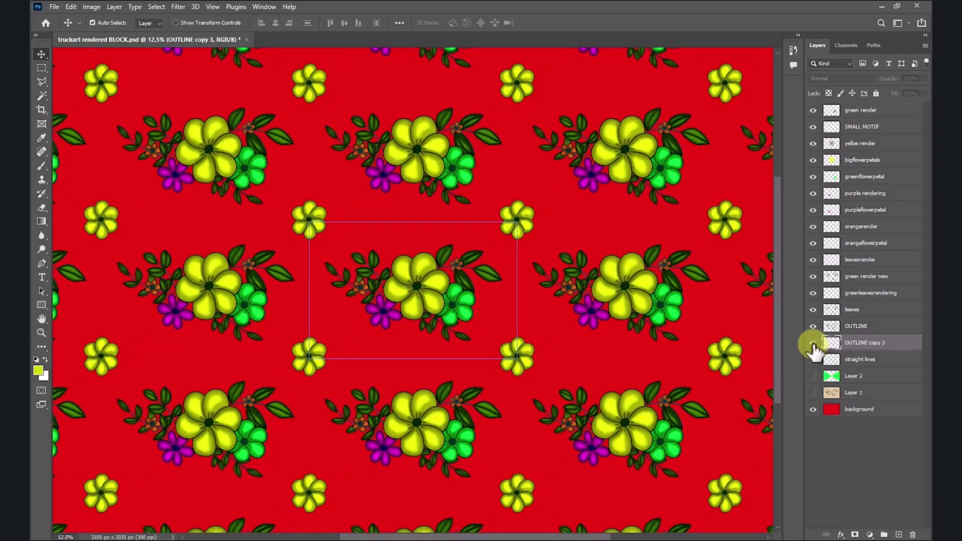
left_click(812, 343)
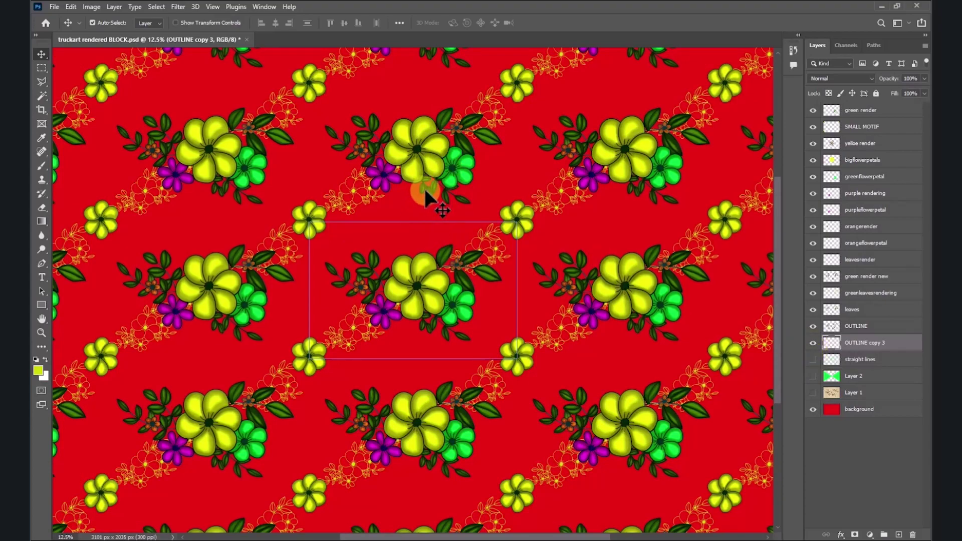
key("ctrl")
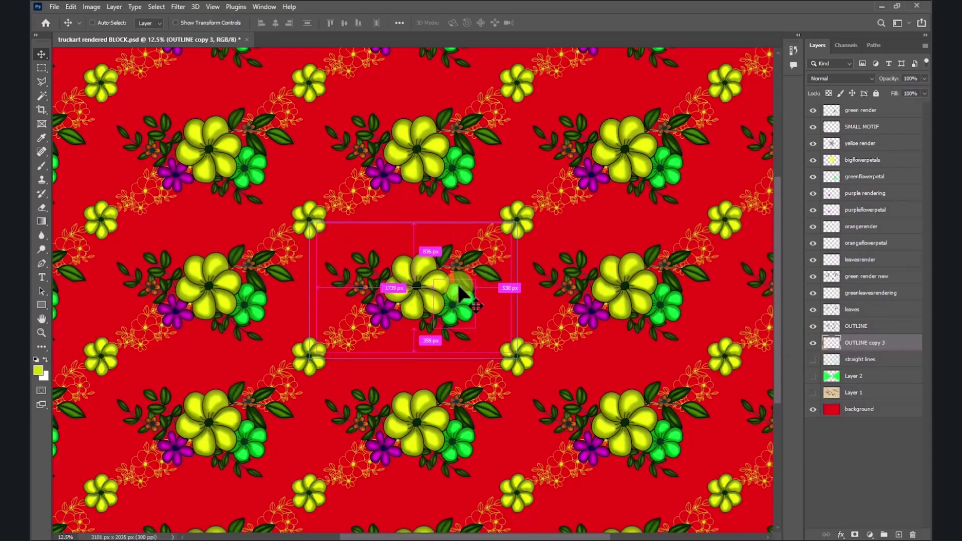
key("ctrl+minus")
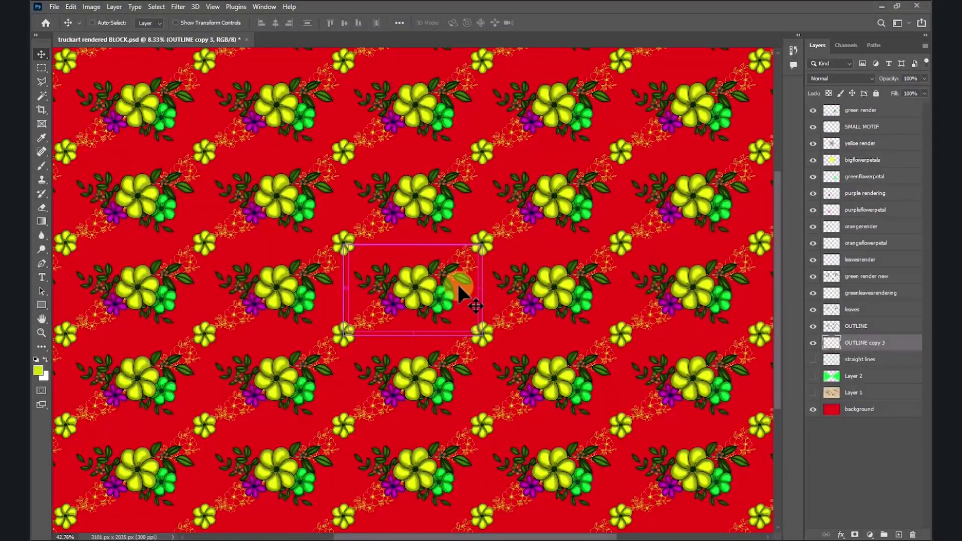
key("ctrl+0")
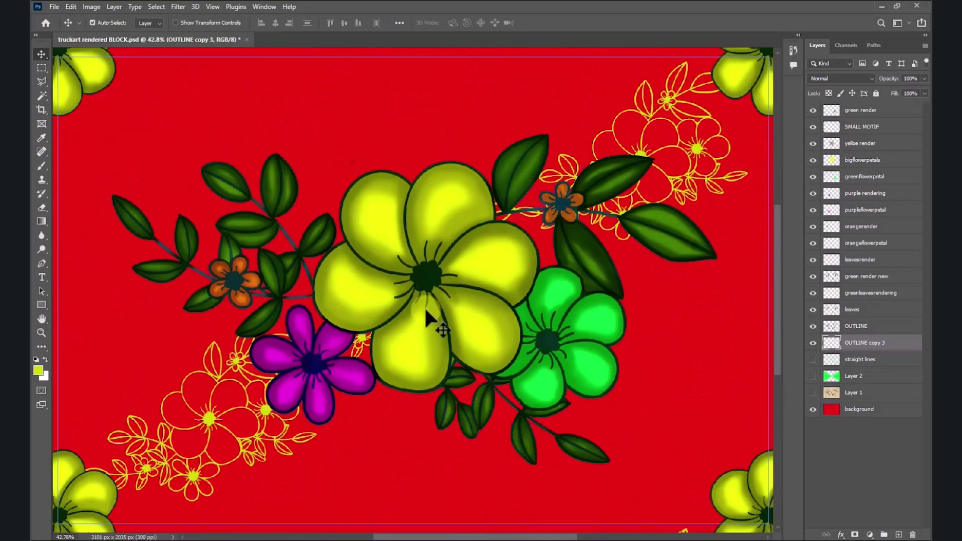
key("ctrl+minus")
key("ctrl+minus")
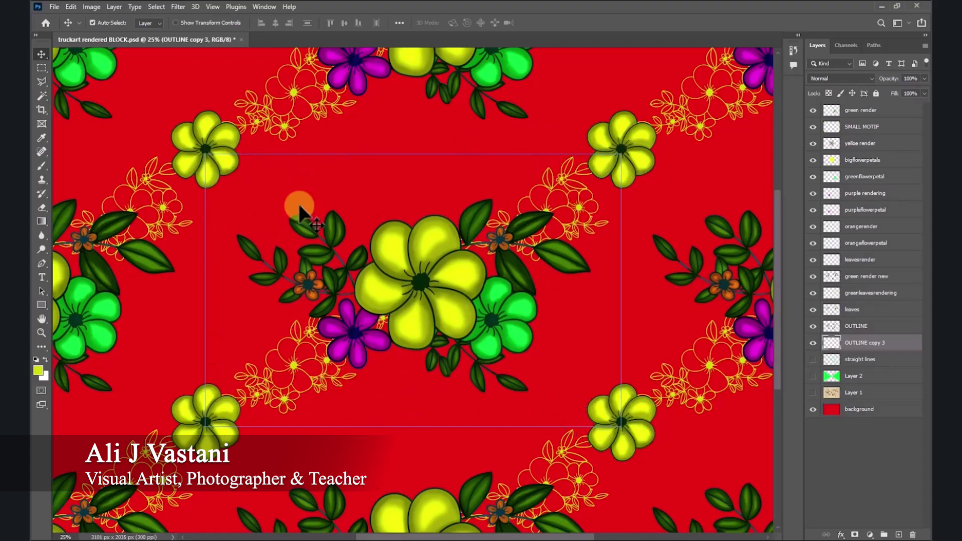
key("l")
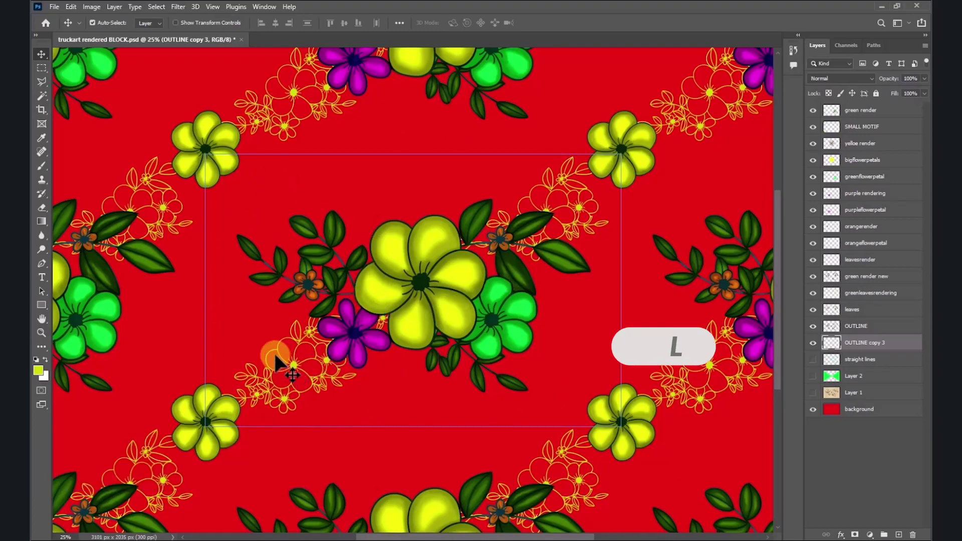